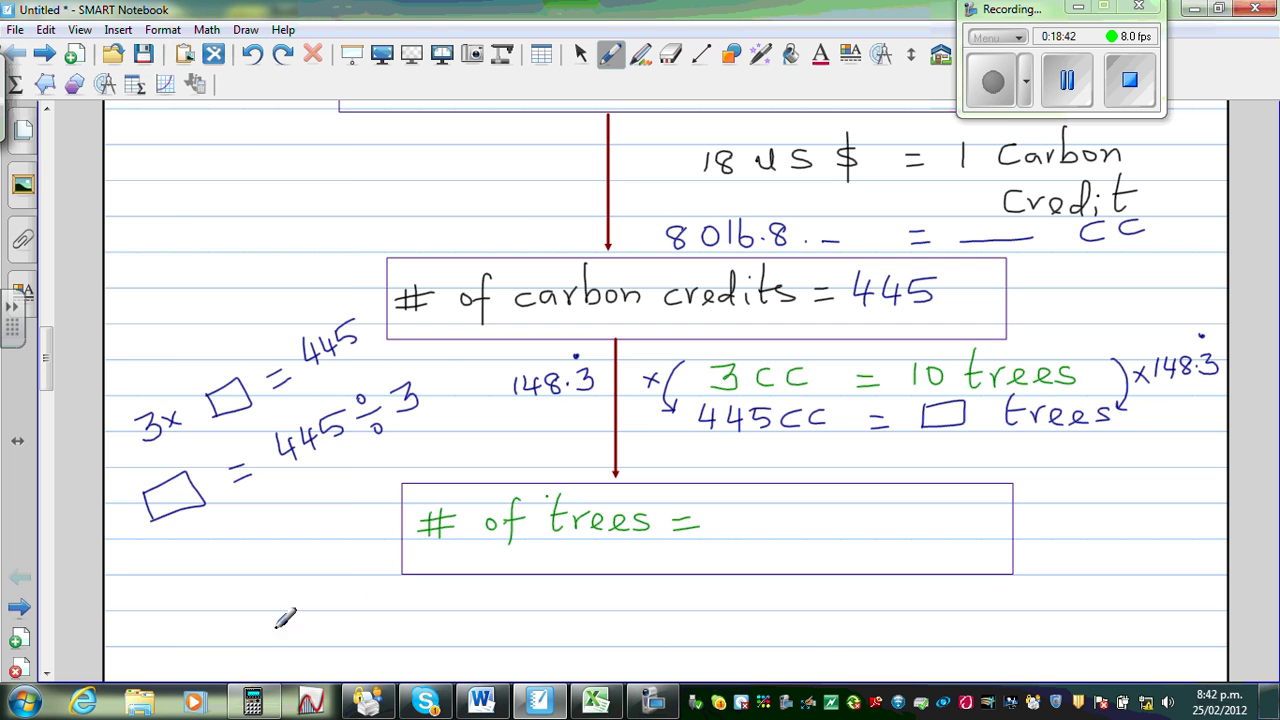
Switch to the Casio calculator and multiply the previous answer by 10.
left_click(253, 703)
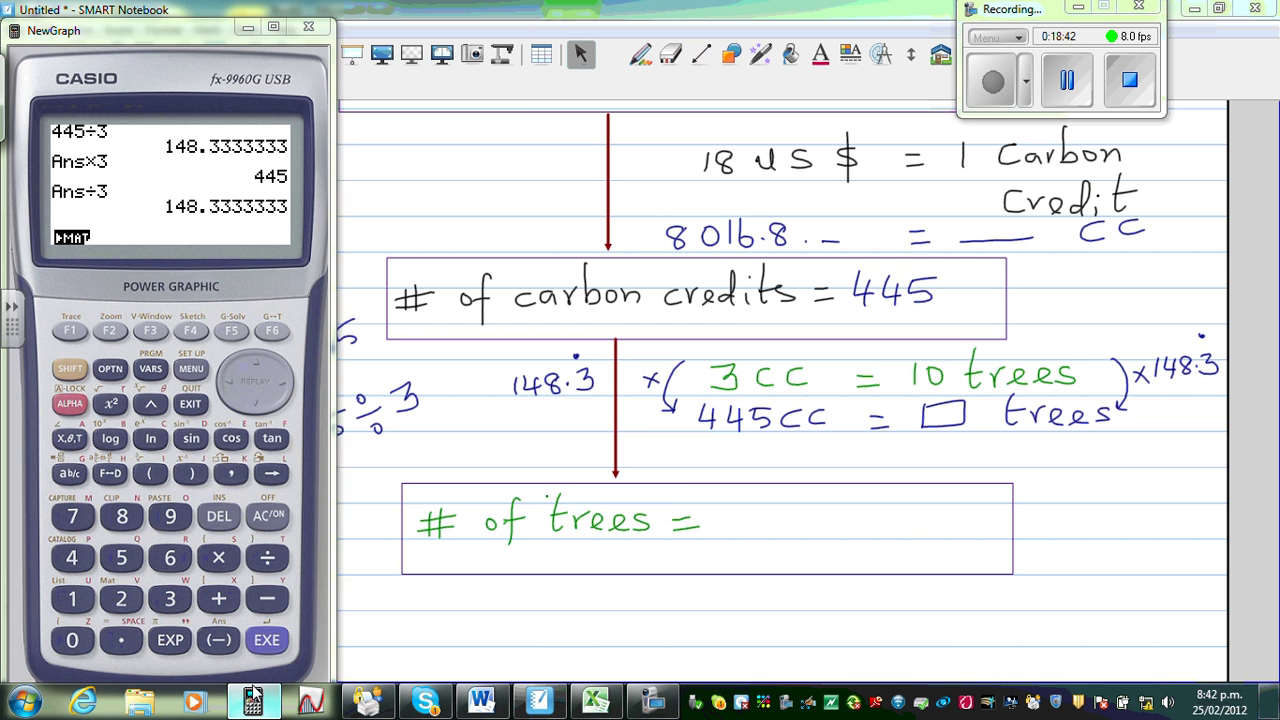
left_click(218, 557)
left_click(72, 598)
left_click(72, 640)
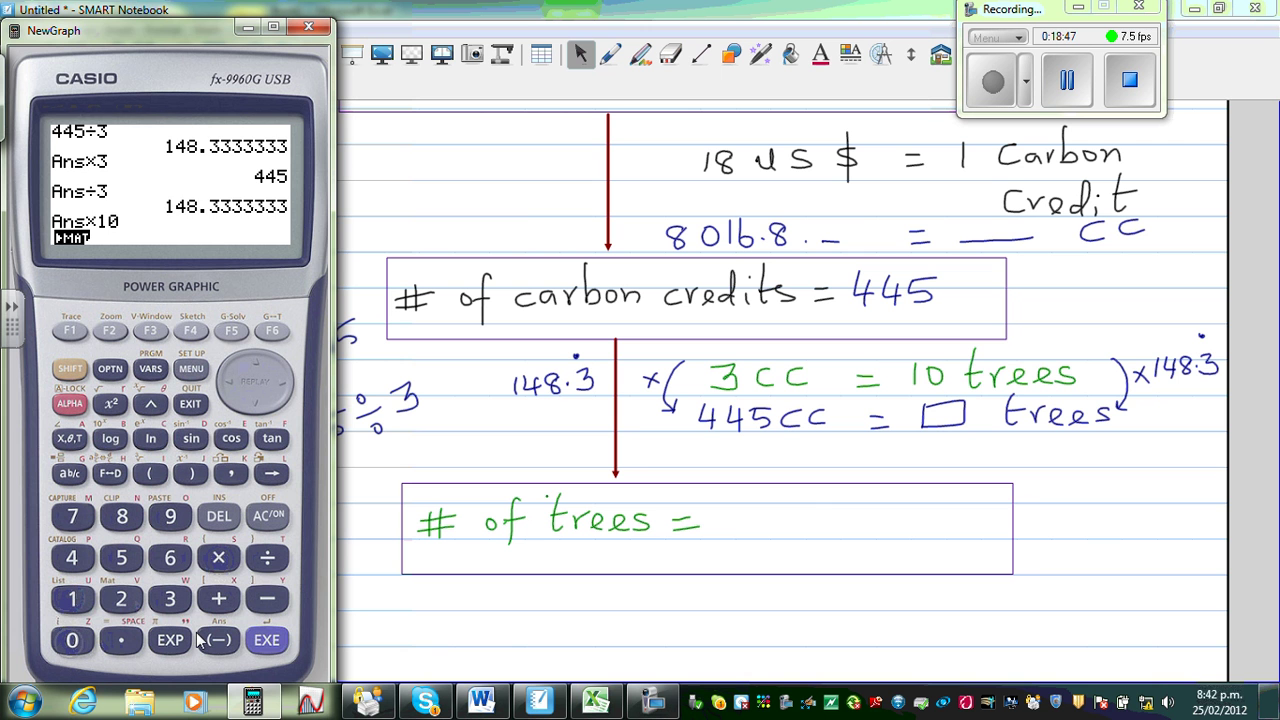
left_click(278, 638)
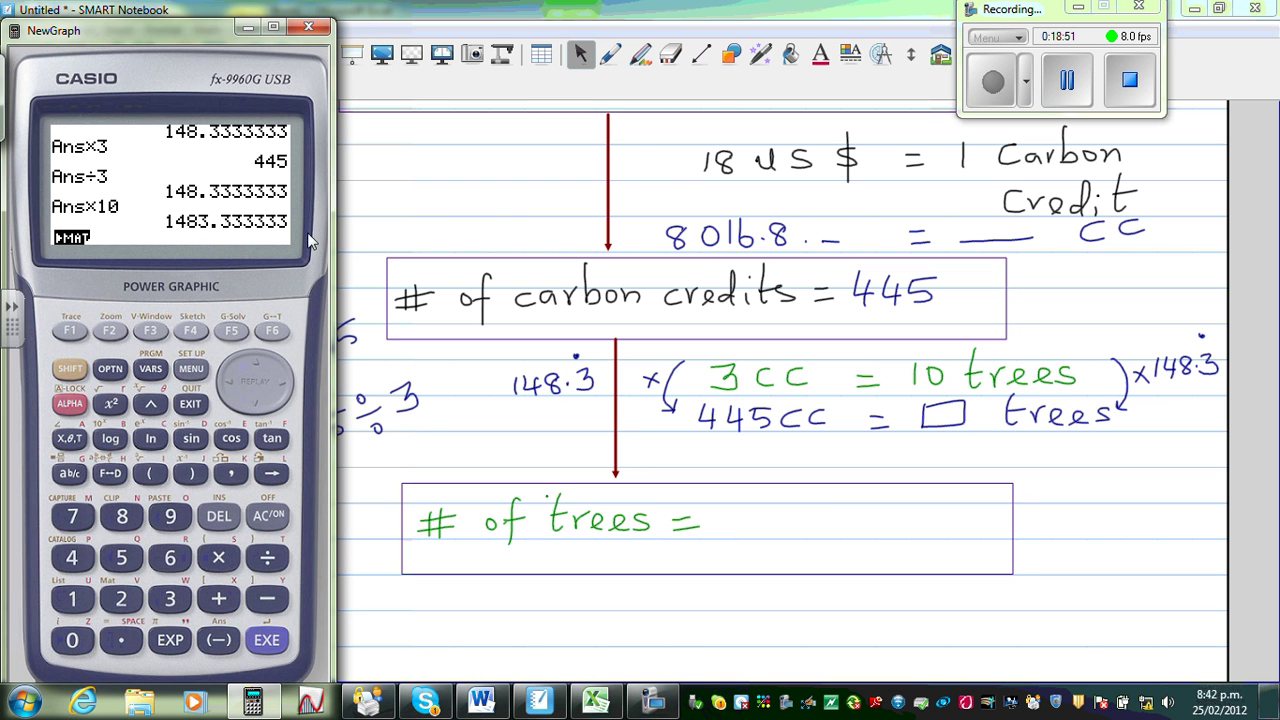
Switch back to SMART Notebook, handwrite 1483 in blue after "# of trees =" and draw a box around it.
left_click(608, 57)
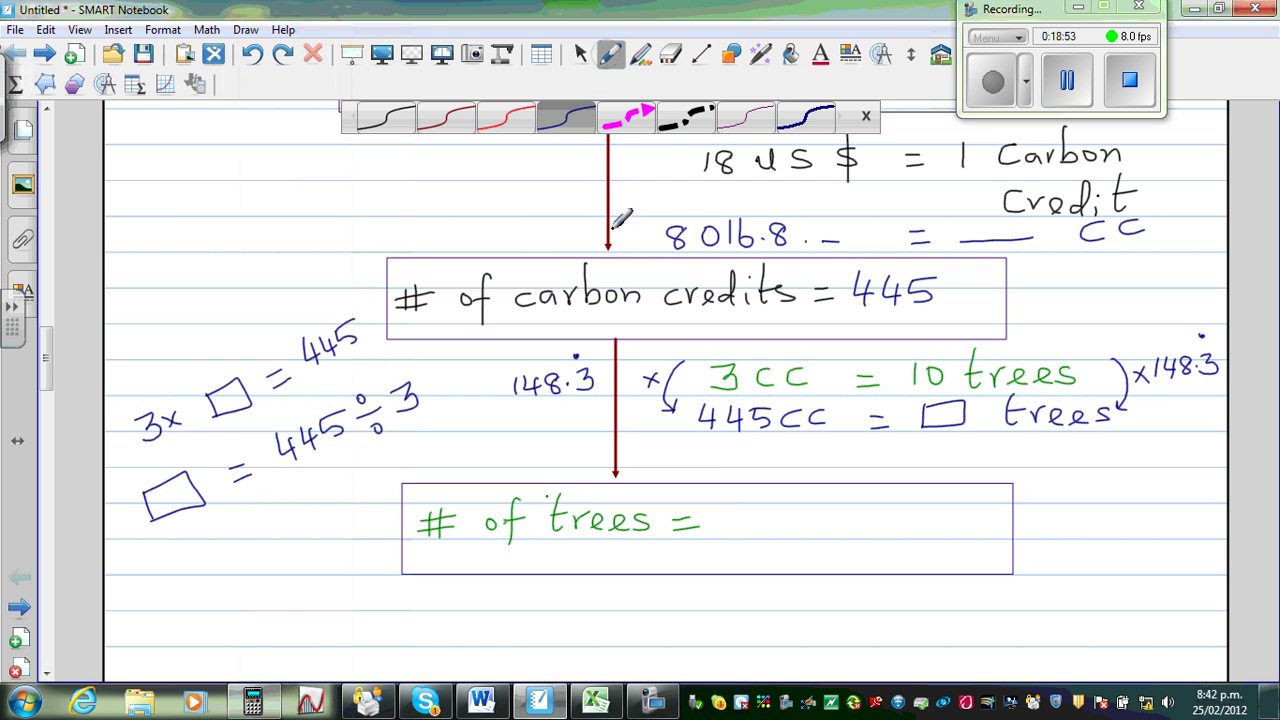
mouse_move(736, 499)
left_mouse_down()
mouse_move(734, 536)
mouse_move(788, 530)
mouse_move(798, 503)
mouse_move(828, 530)
left_mouse_up()
mouse_move(726, 482)
left_mouse_down()
mouse_move(710, 558)
mouse_move(875, 548)
mouse_move(876, 476)
mouse_move(716, 484)
left_mouse_up()
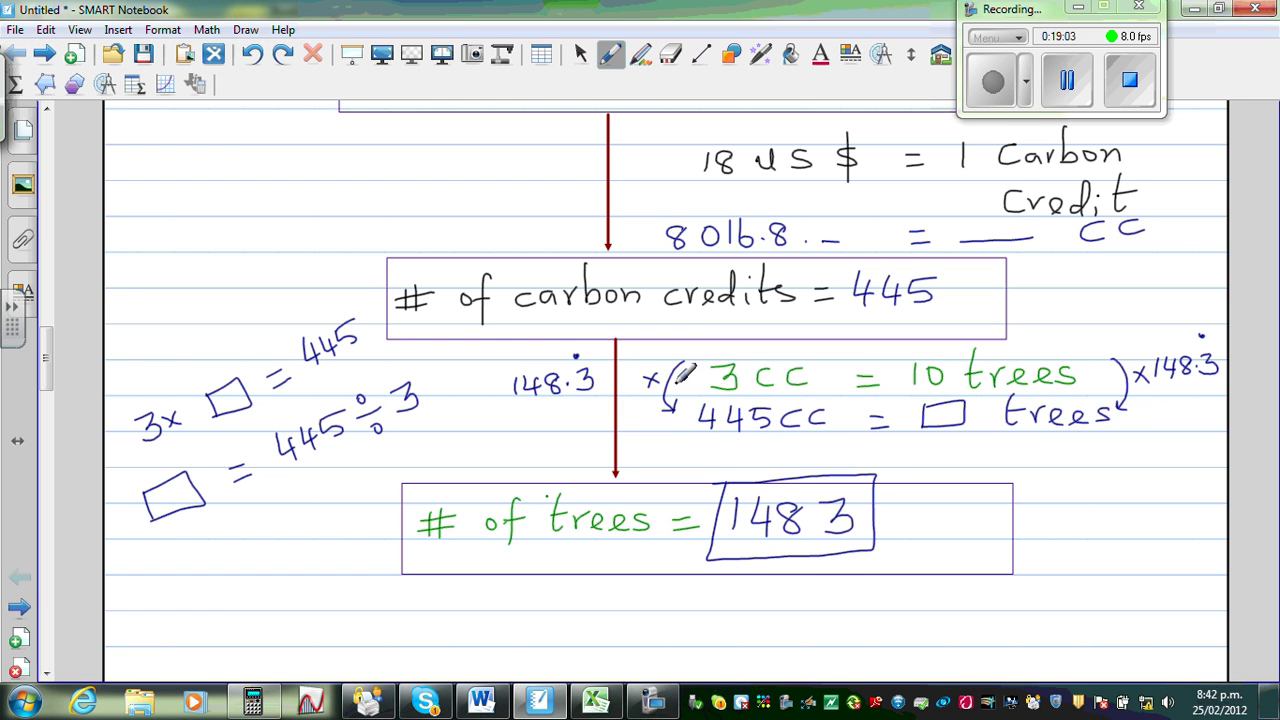
Strike out 19000 in the Big Day Out attendees box and handwrite 18,500 above the box.
left_click_drag(46, 366, 47, 191)
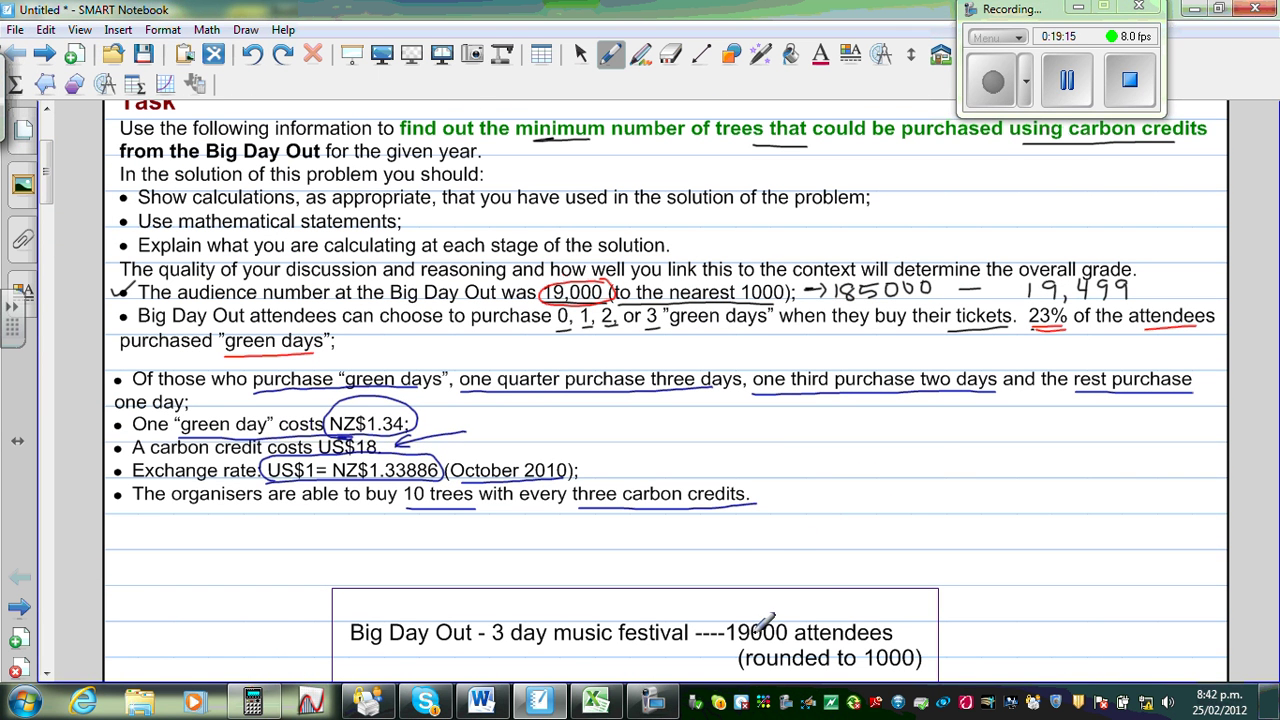
left_click_drag(726, 645, 786, 619)
mouse_move(785, 548)
left_mouse_down()
mouse_move(781, 570)
mouse_move(823, 572)
mouse_move(852, 562)
mouse_move(874, 523)
mouse_move(892, 545)
mouse_move(906, 522)
left_mouse_up()
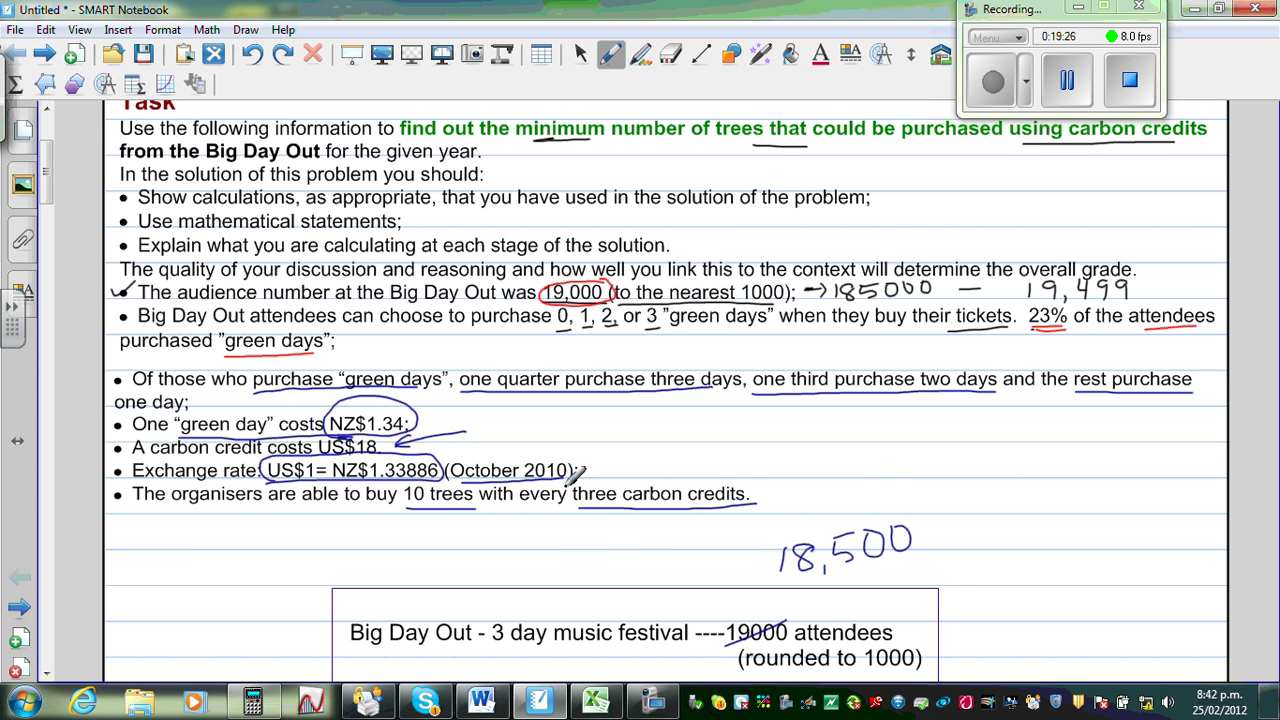
Switch to the Excel workbook and enter the formula =0.23*A2 in cell B2 under Buys Green days.
left_click(597, 702)
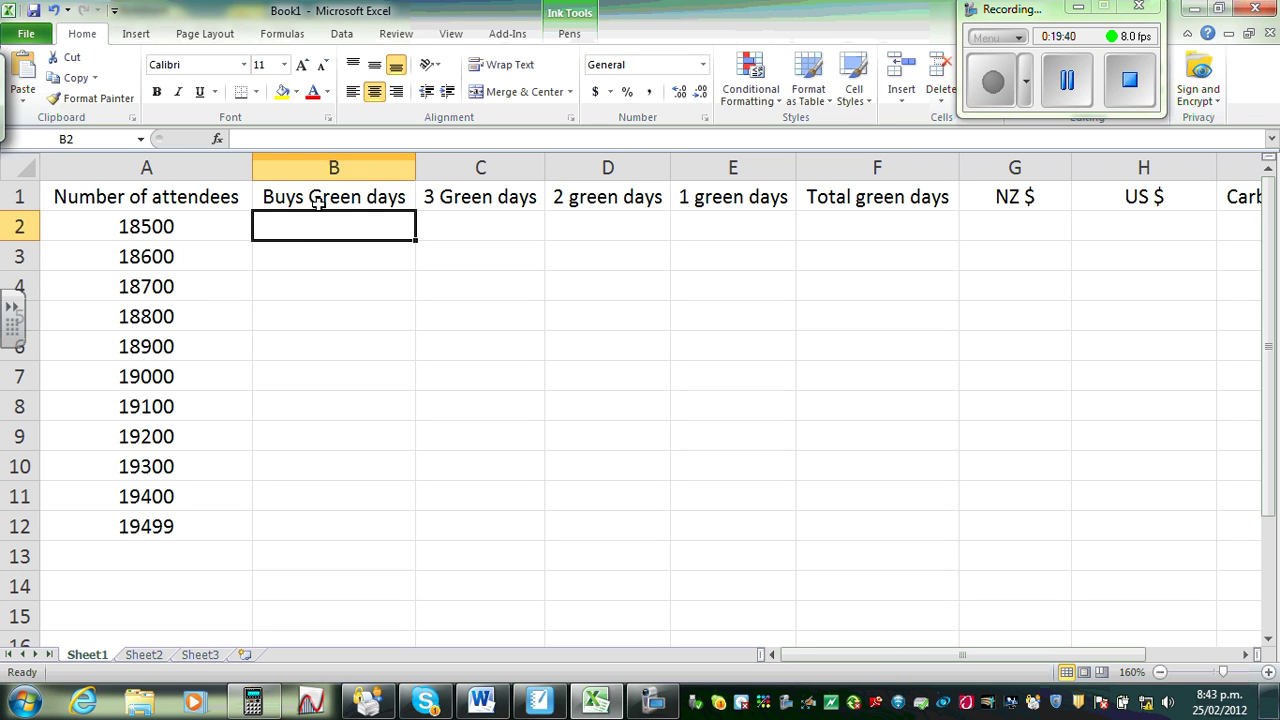
type("=")
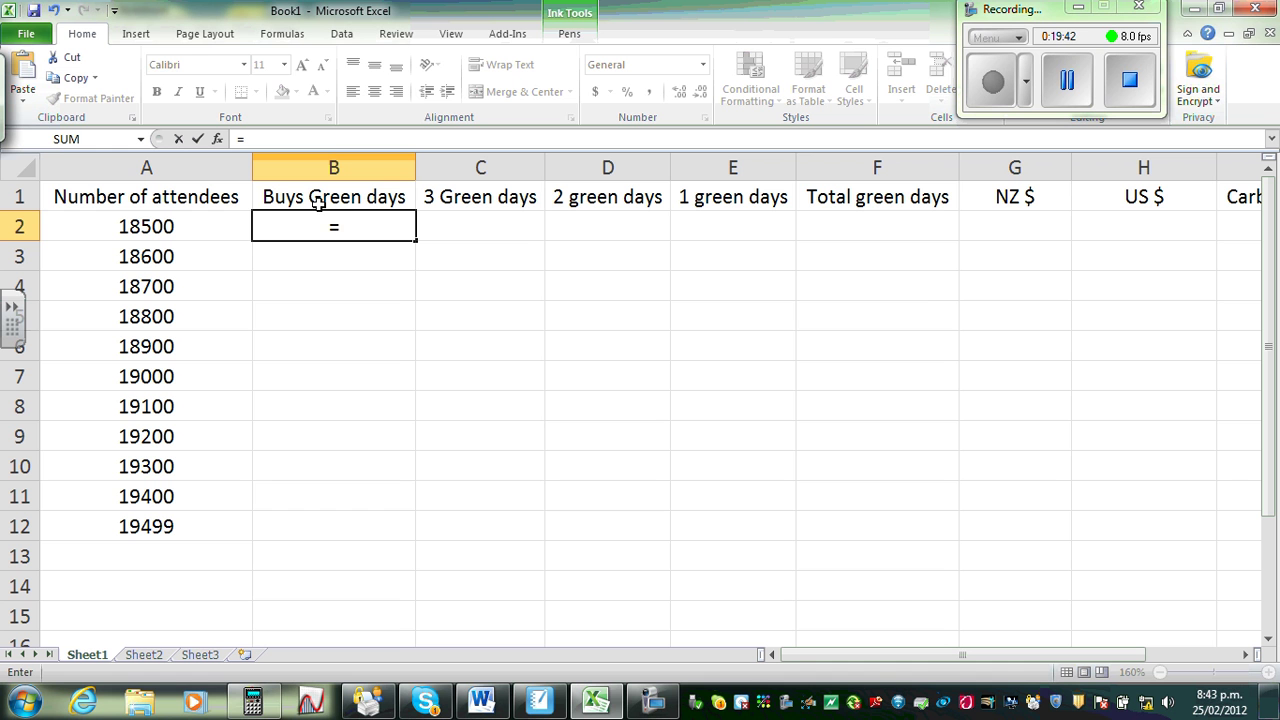
type("0.2")
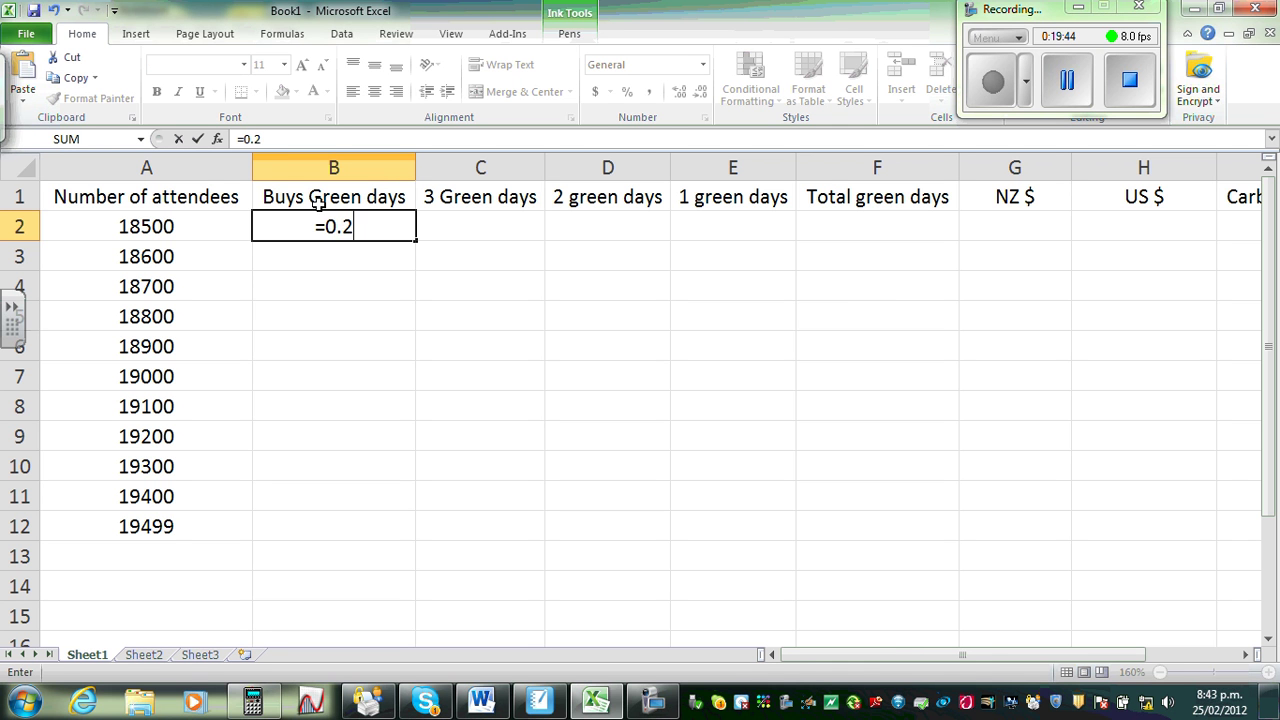
type("3")
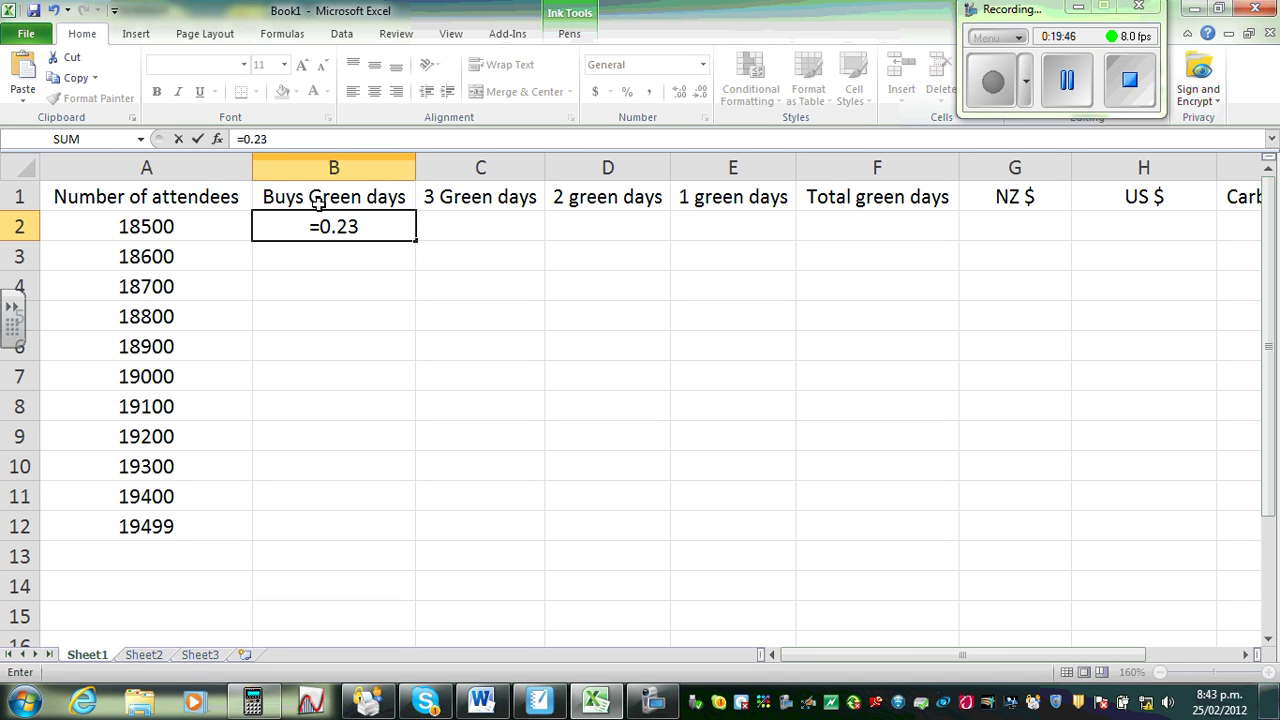
type("*")
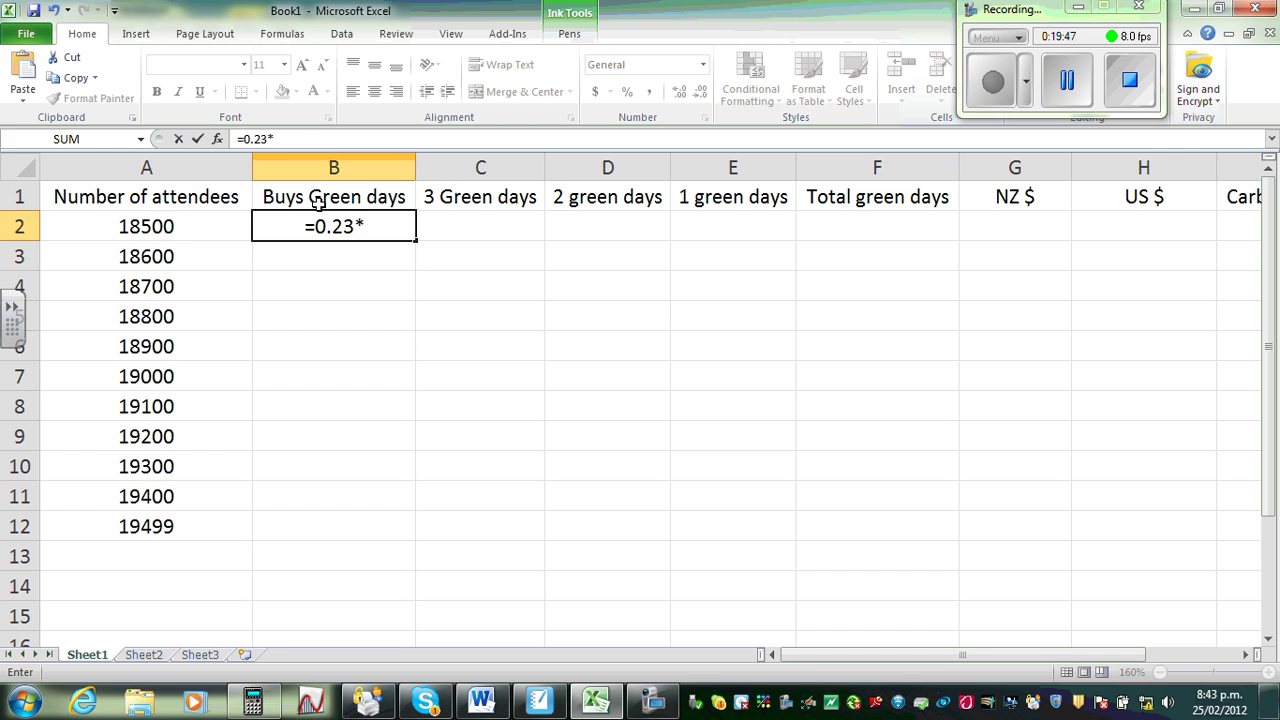
left_click(168, 230)
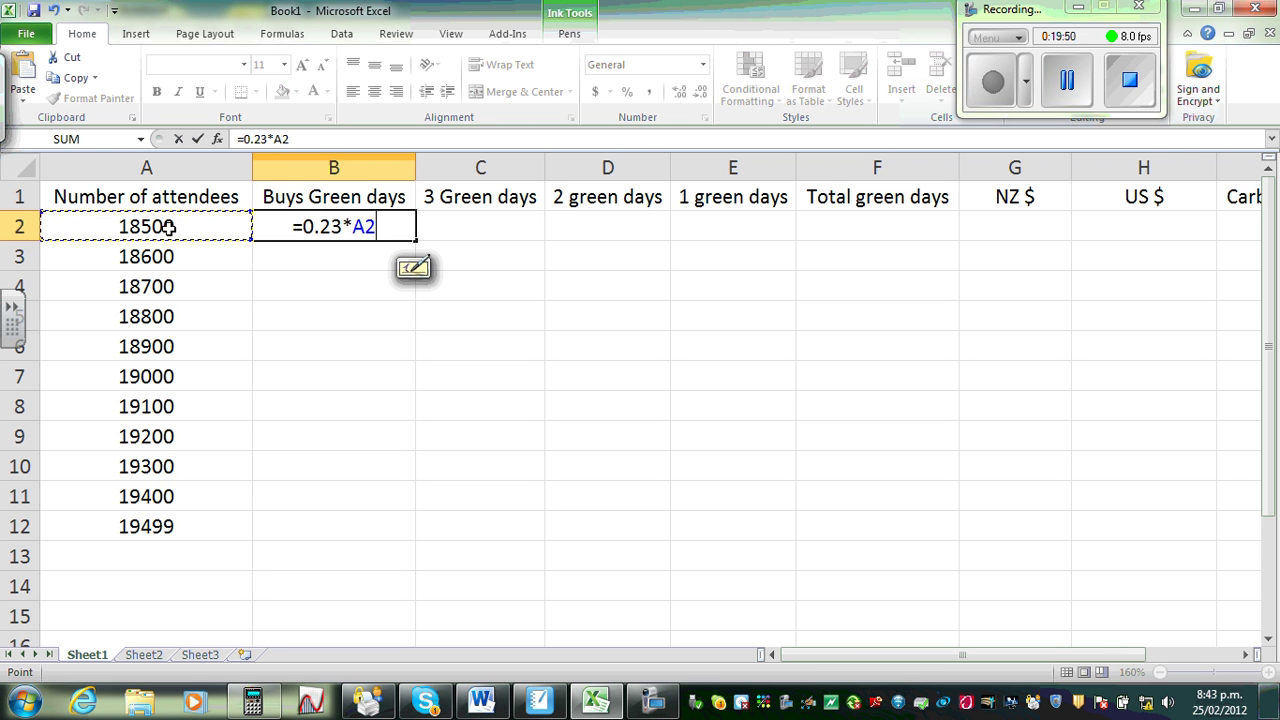
key("Return")
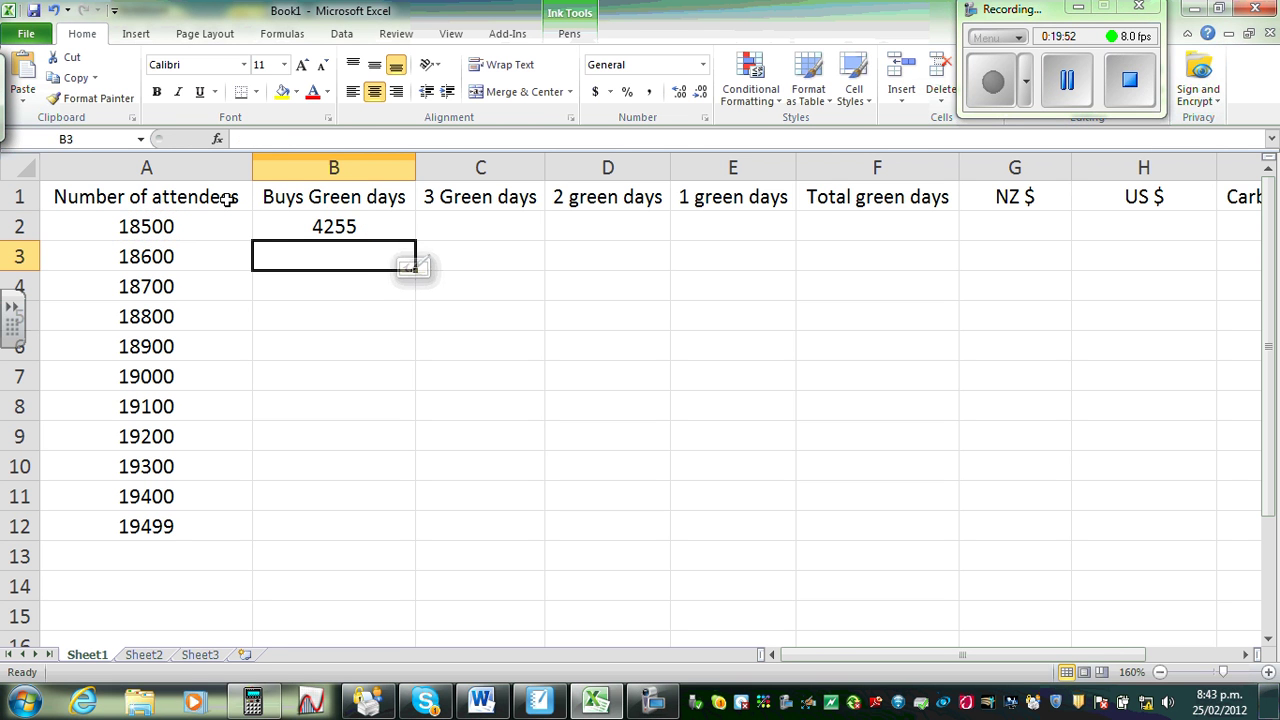
Fill the B2 formula down the Buys Green days column to B12.
left_click(318, 226)
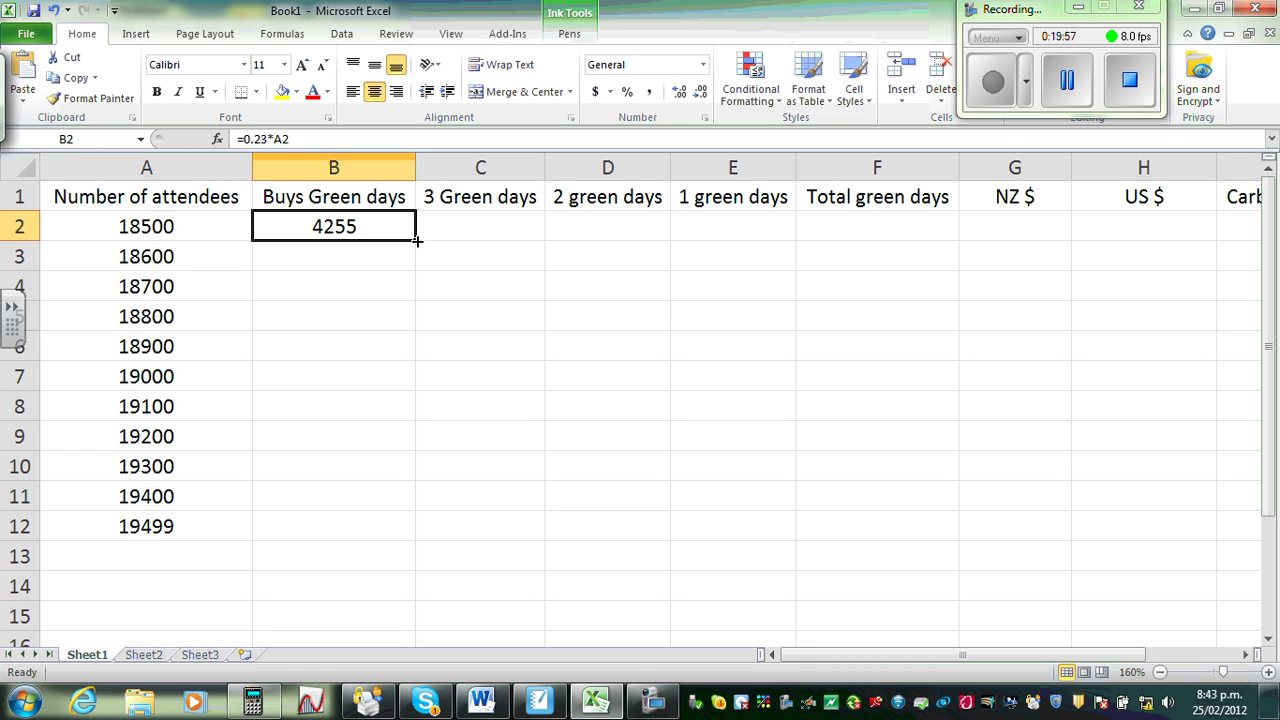
left_click_drag(417, 241, 384, 536)
left_click(671, 466)
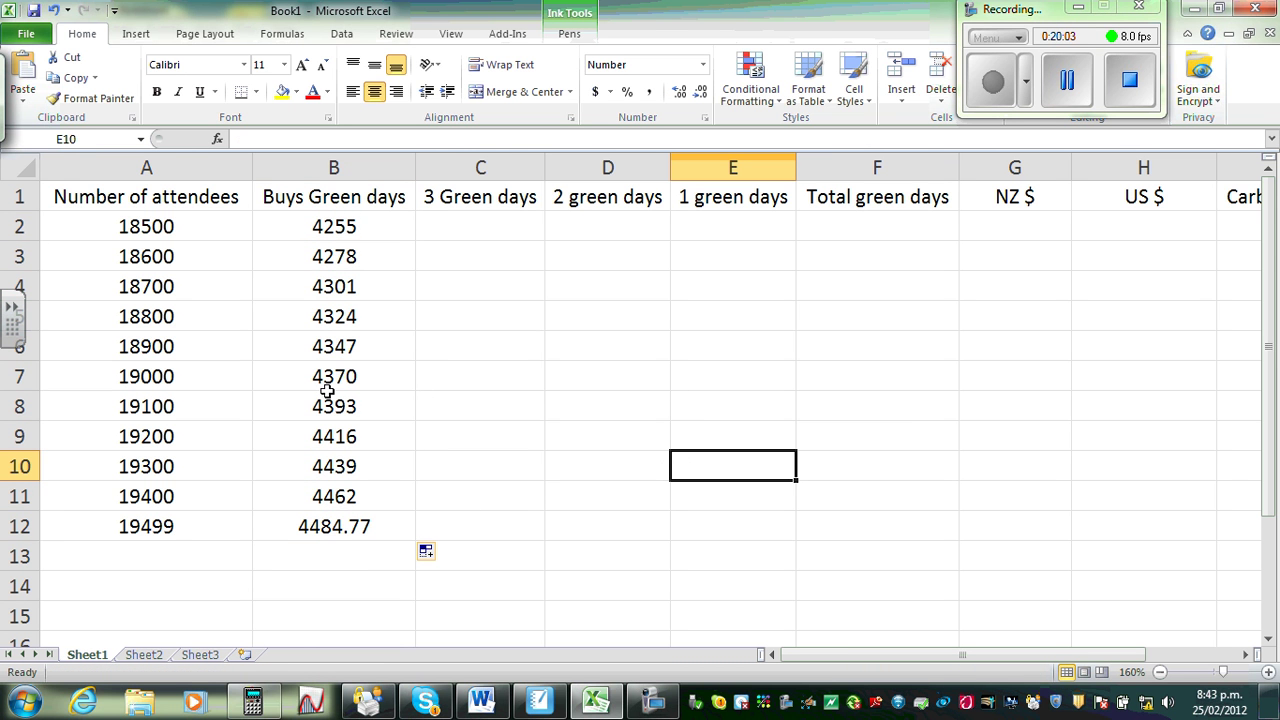
Replace the formula in cell B12 with the whole number 4484.
left_click(368, 526)
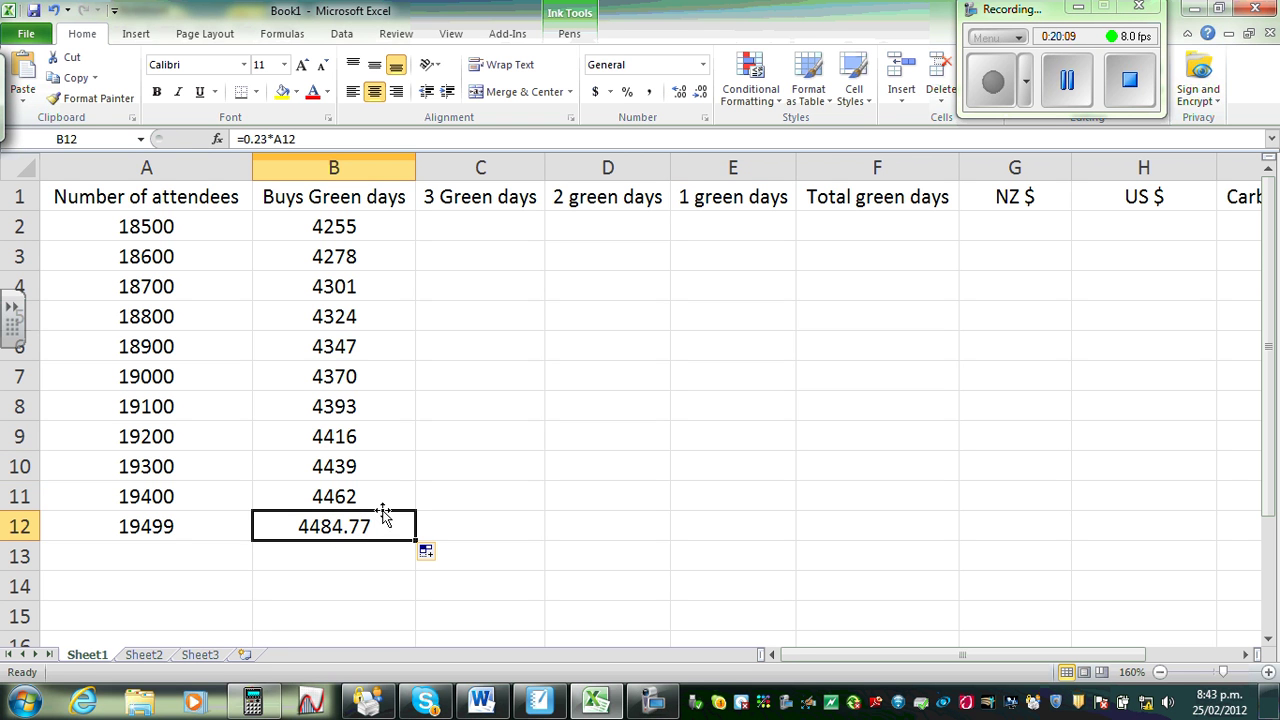
type("4484")
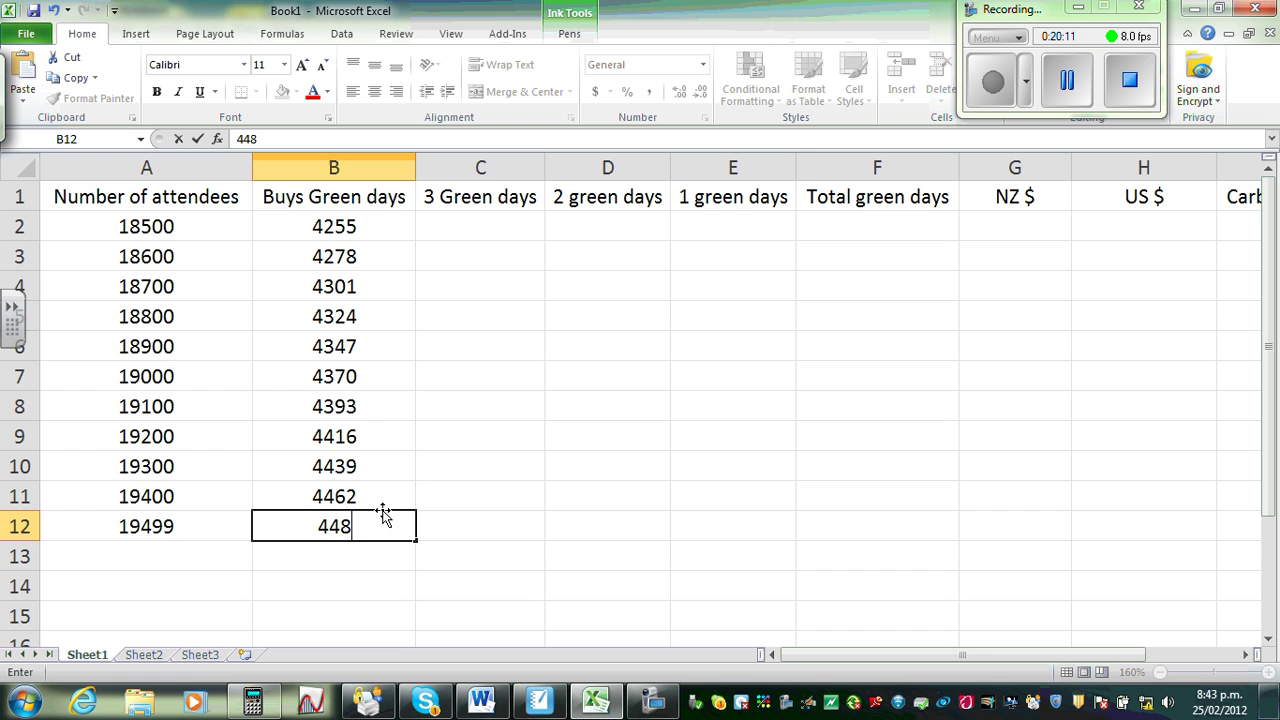
left_click(534, 498)
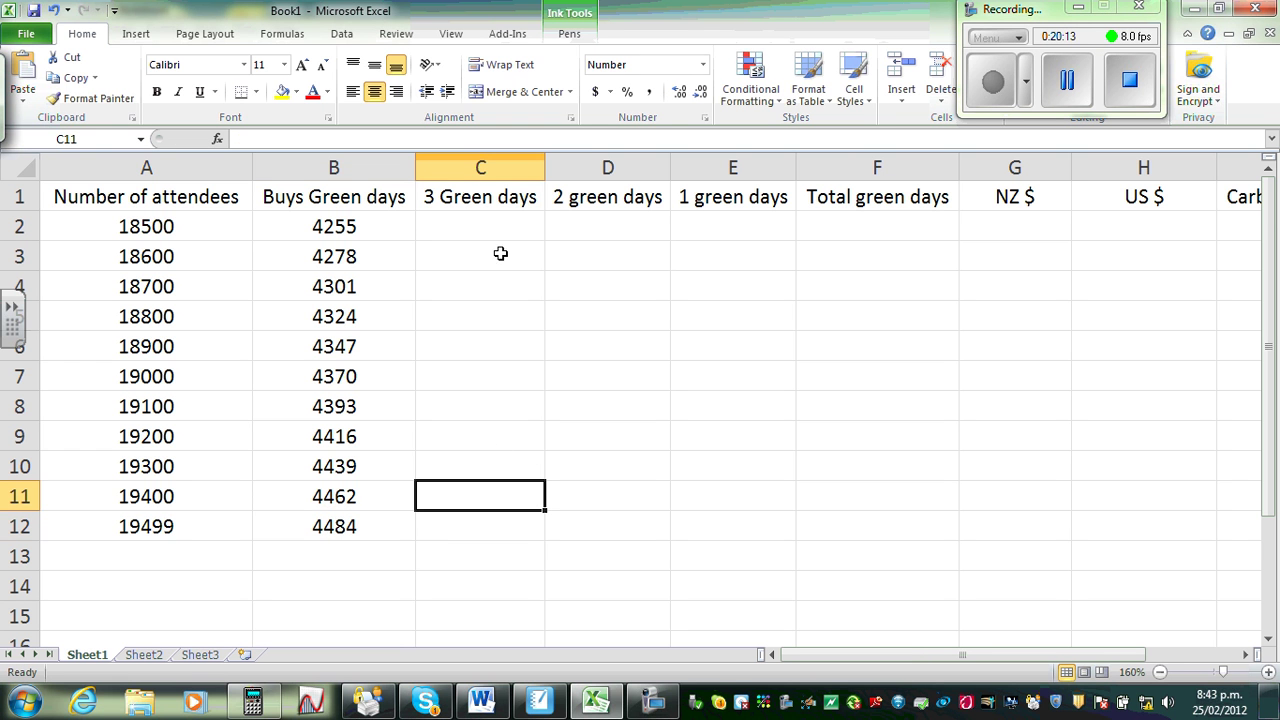
Enter =B2/4 in C2 under 3 Green days and fill the formula down to C12.
left_click(466, 226)
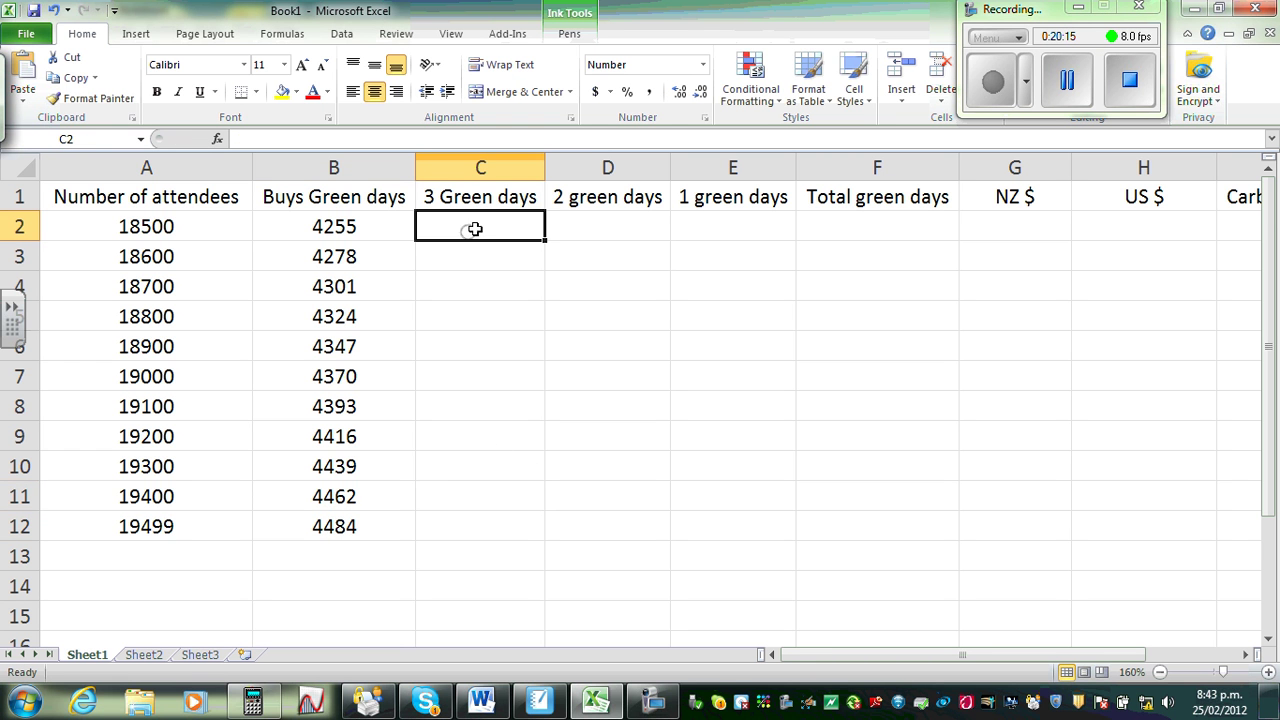
type("=")
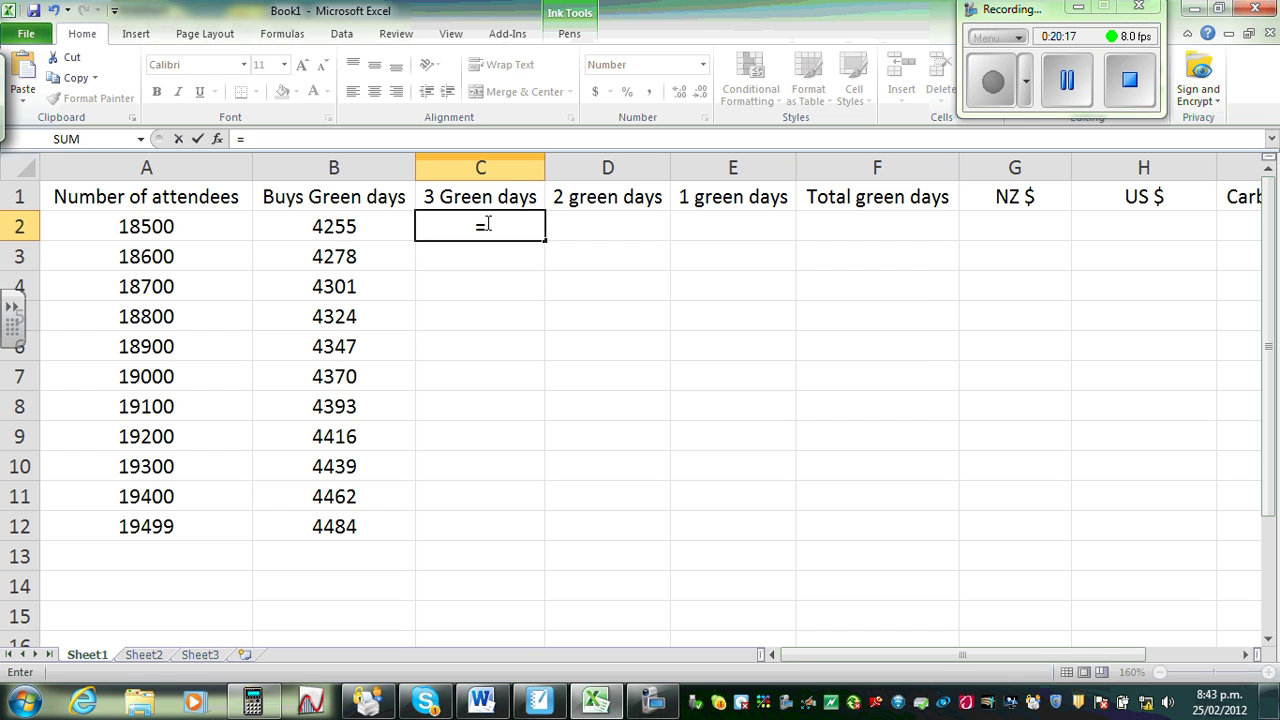
left_click(343, 227)
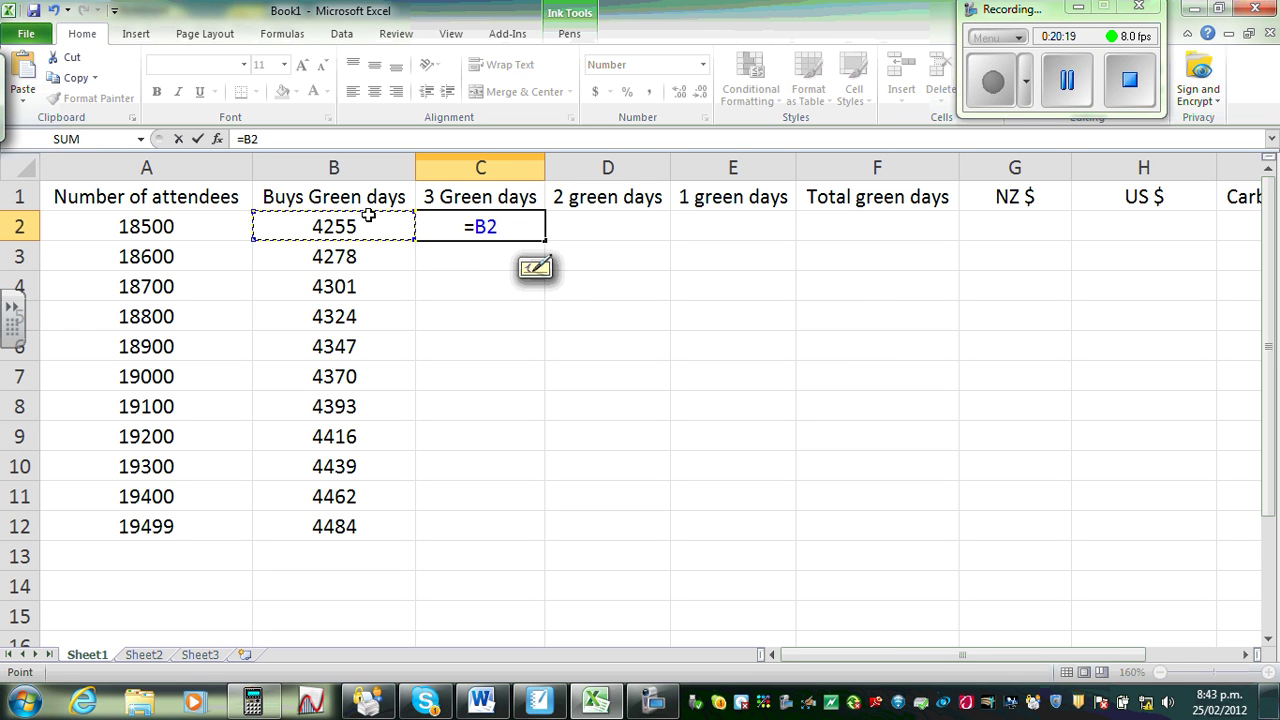
type("/")
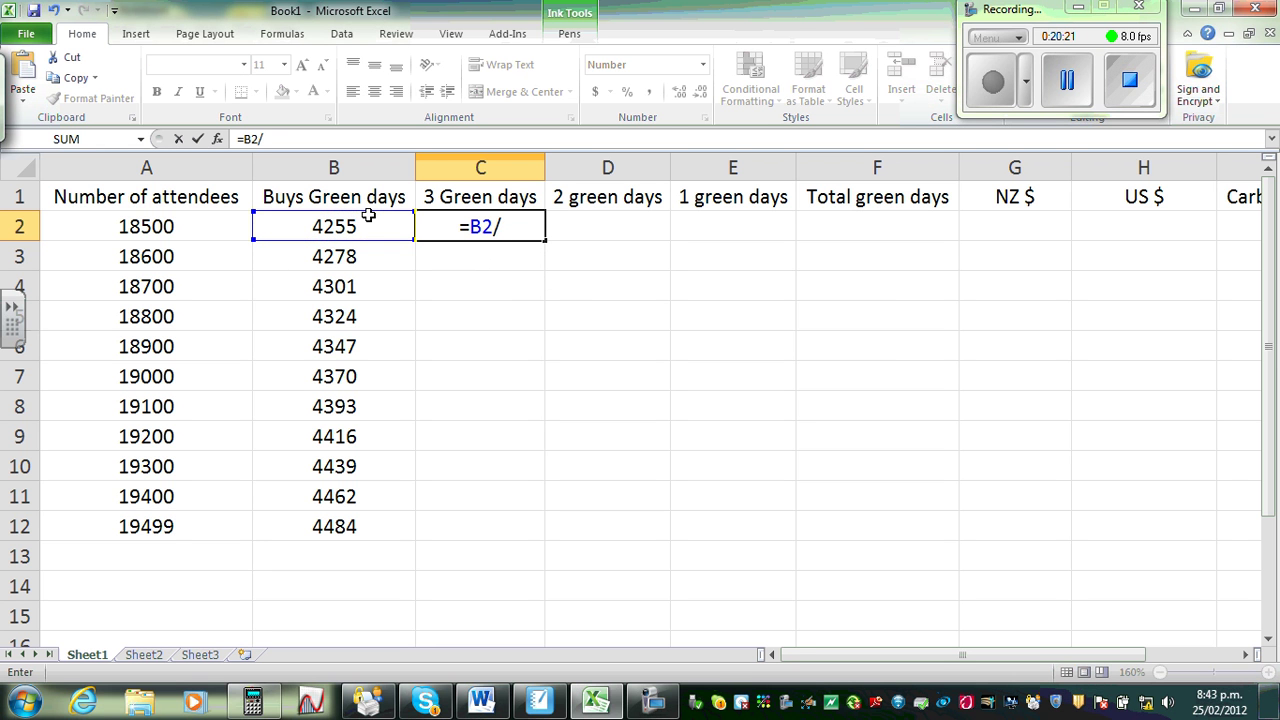
type("4")
left_click(607, 392)
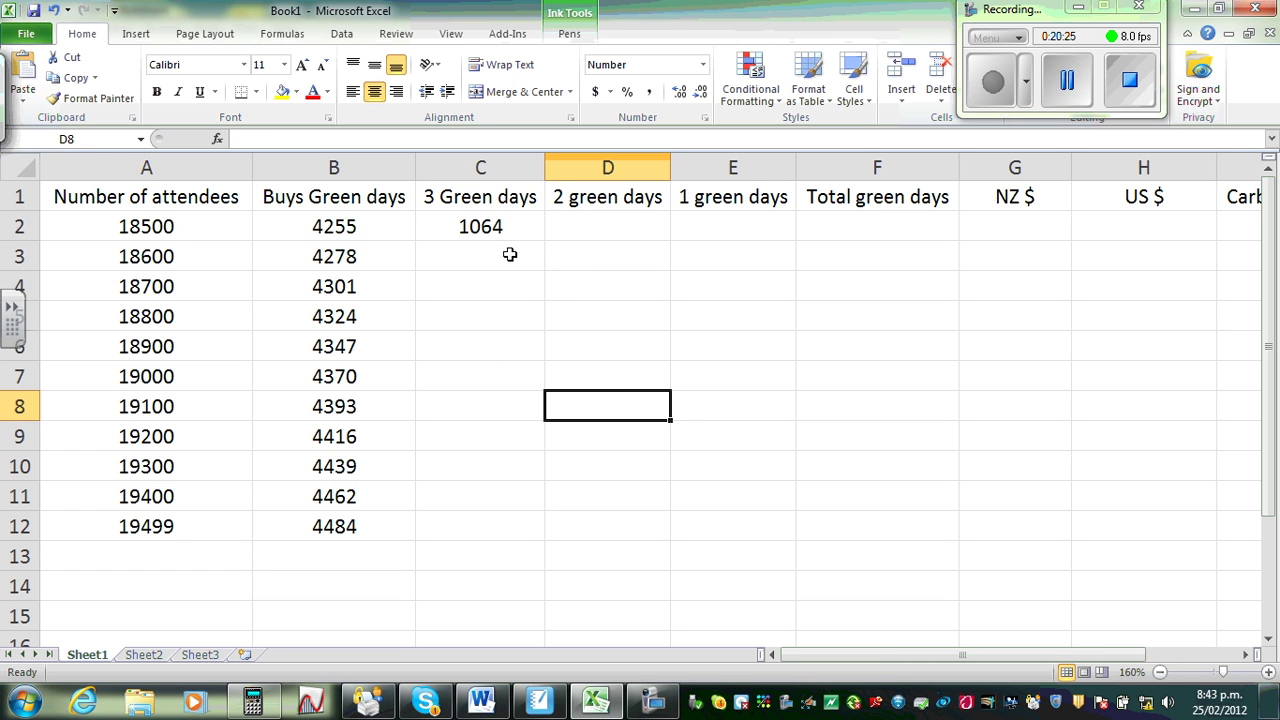
left_click(487, 229)
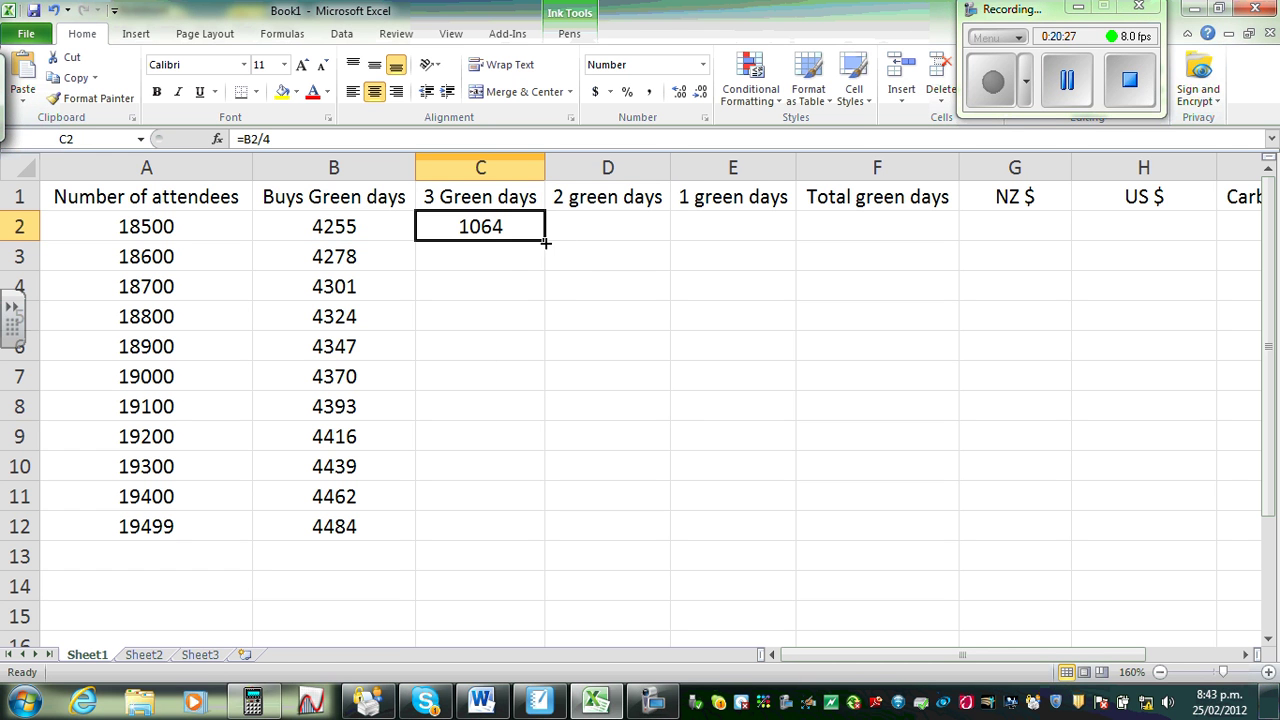
left_click_drag(541, 241, 521, 536)
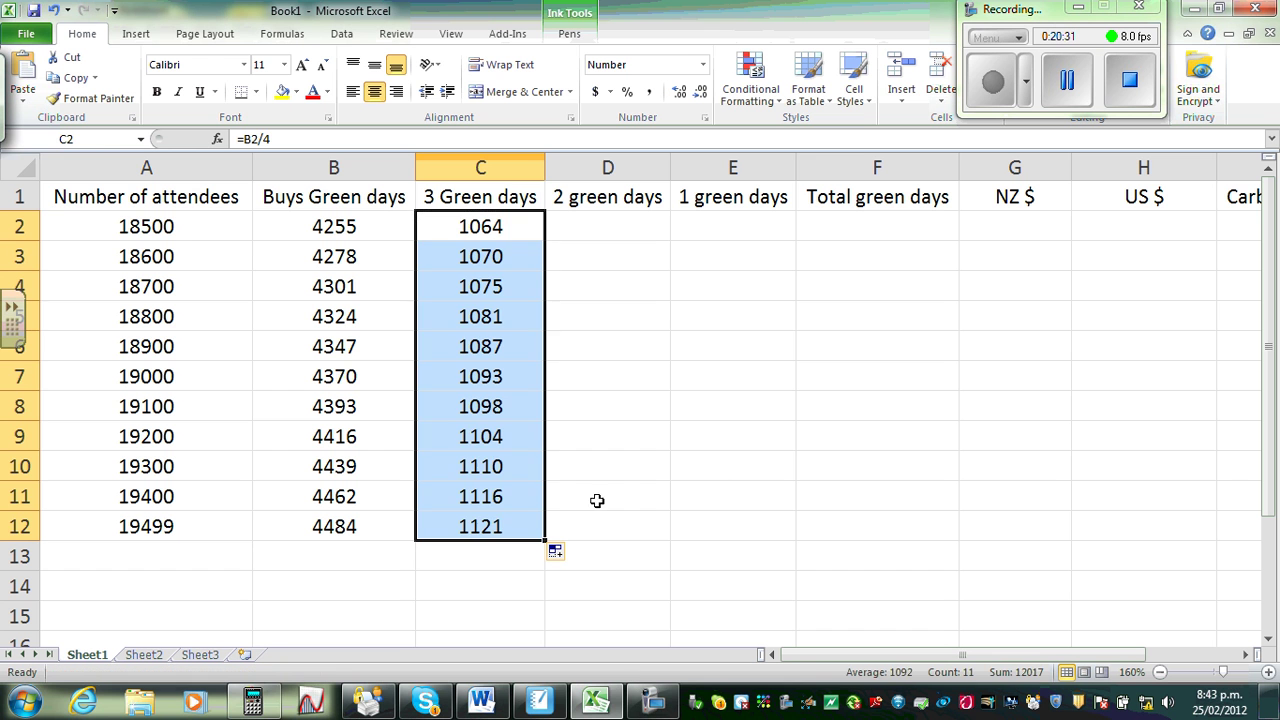
Enter =B2/3 in D2 under 2 green days and fill the formula down to D12.
left_click(610, 231)
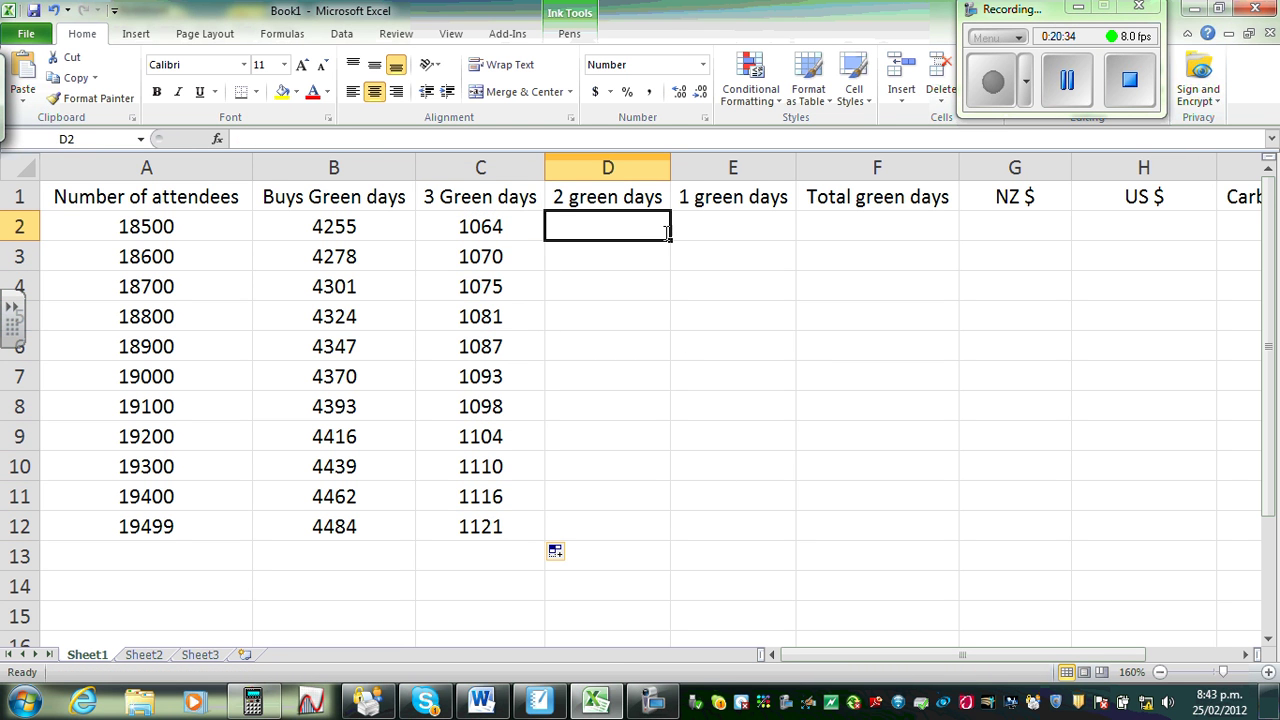
type("=")
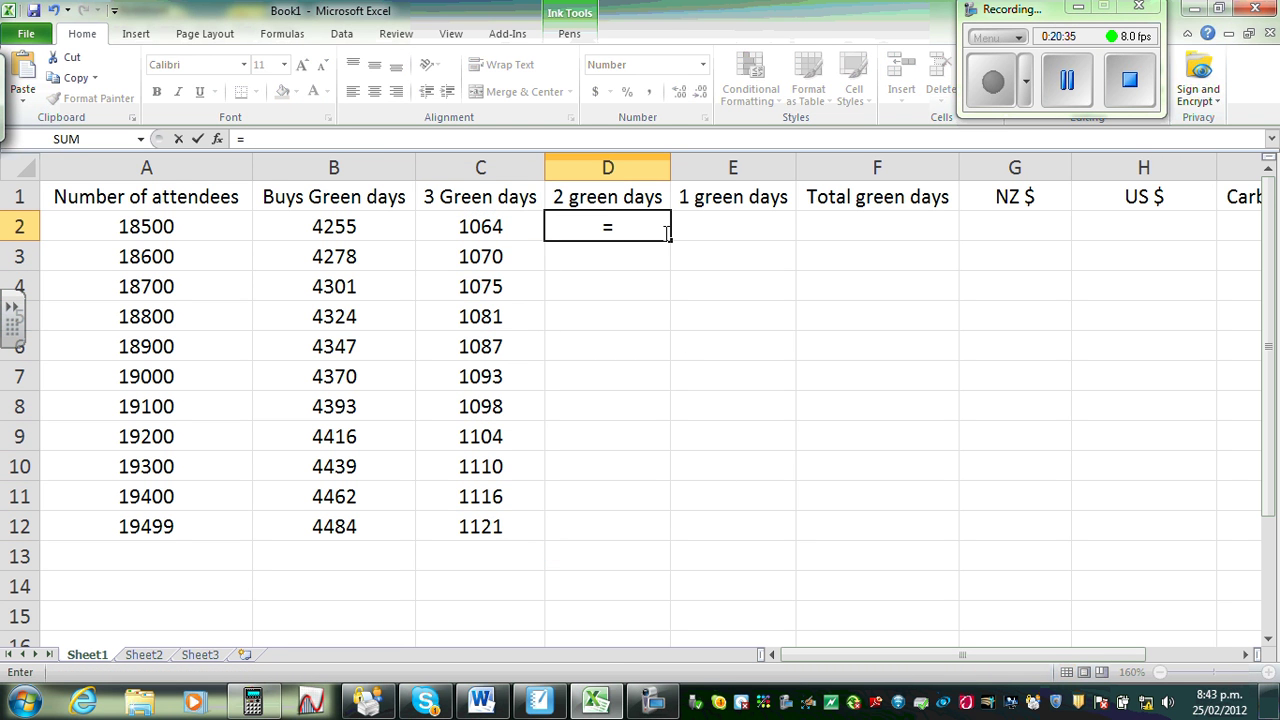
left_click(353, 230)
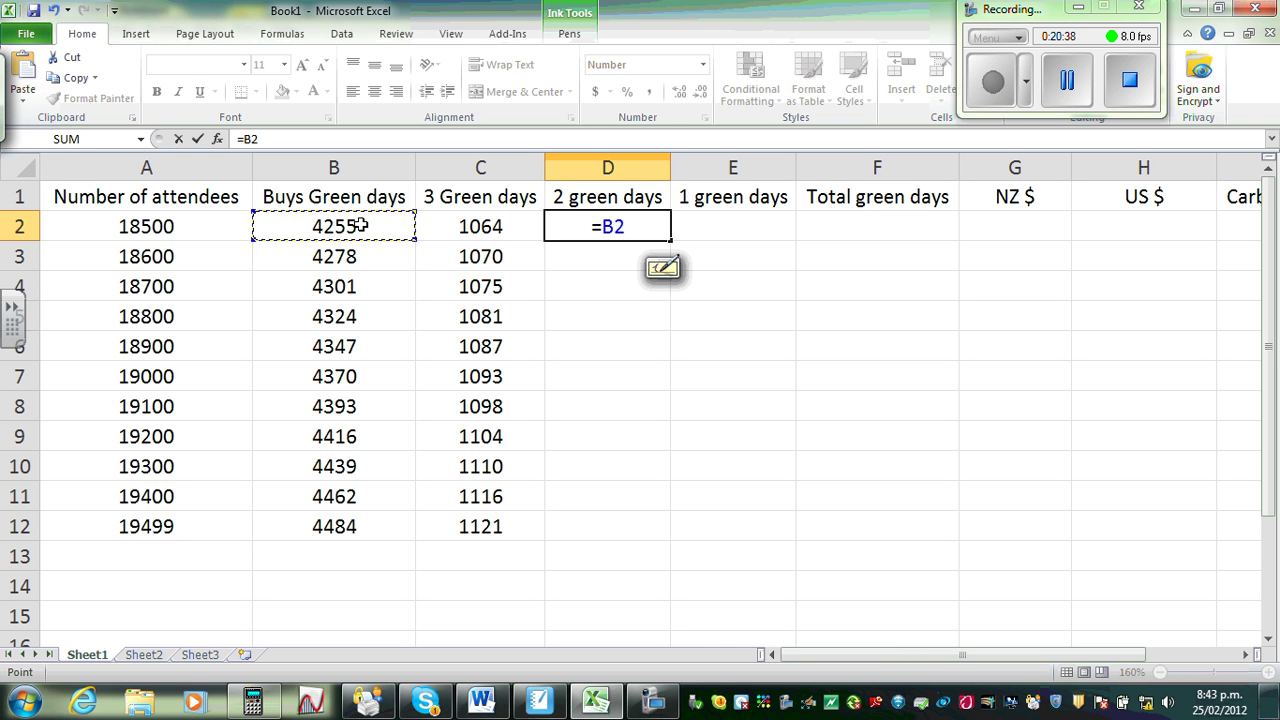
type("/3")
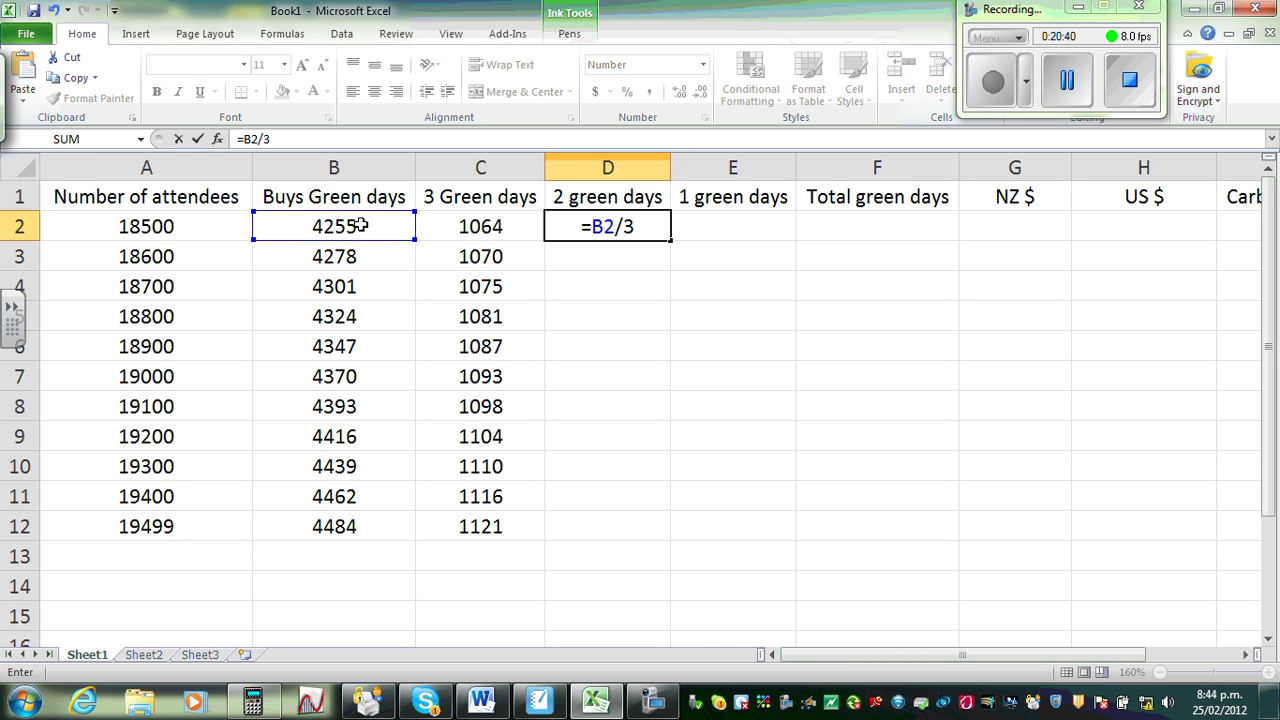
key("Return")
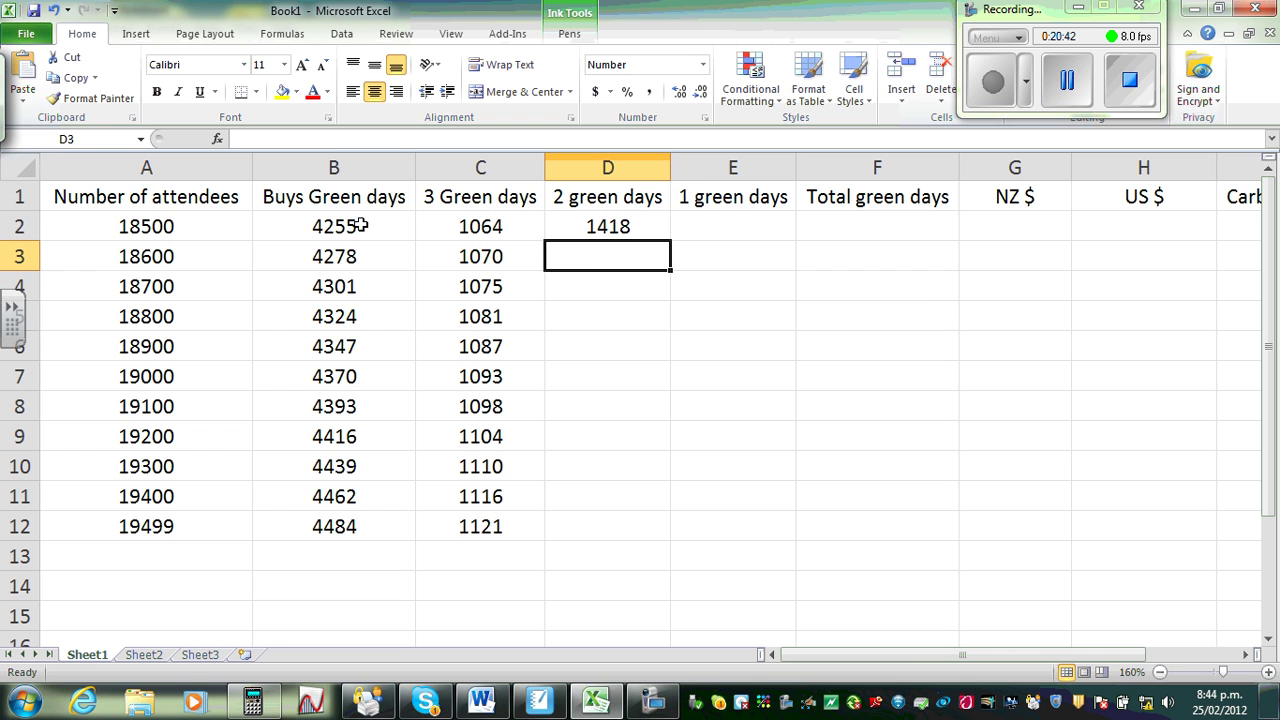
left_click(616, 229)
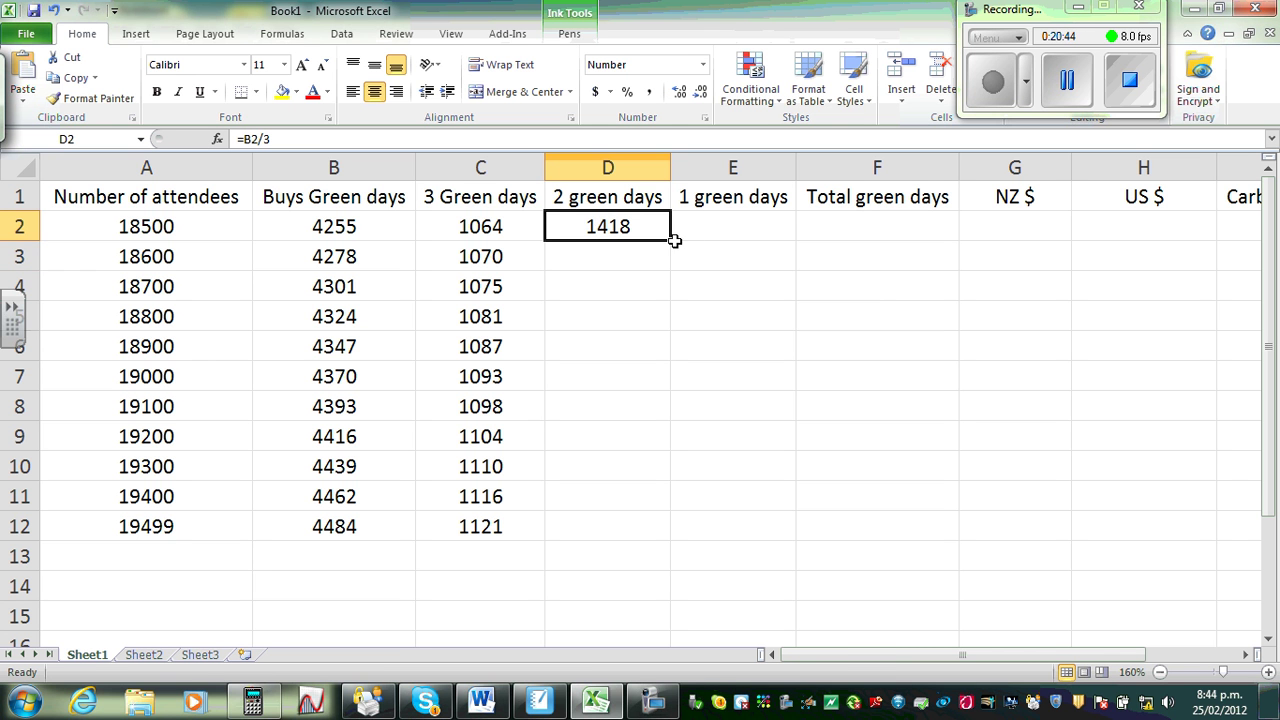
left_click_drag(668, 241, 646, 546)
left_click(825, 506)
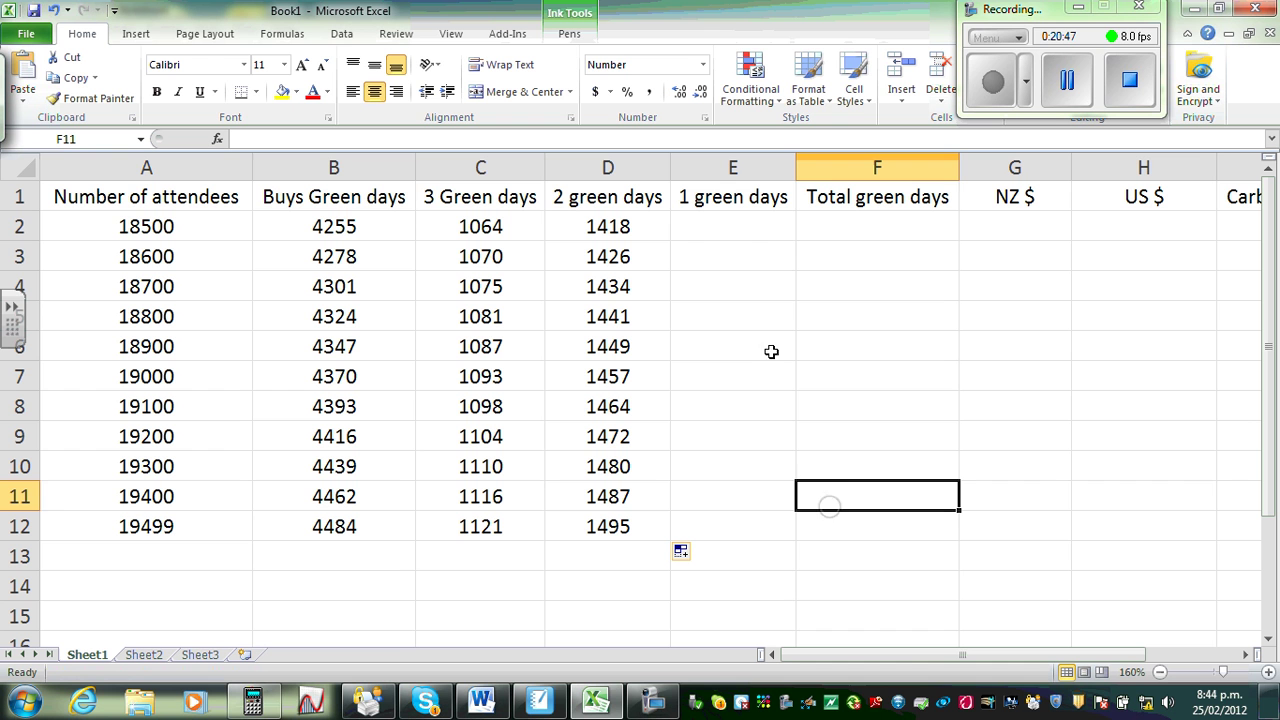
Enter =B2-C2-D2 in E2 under 1 green days and fill the formula down to E12.
left_click(710, 217)
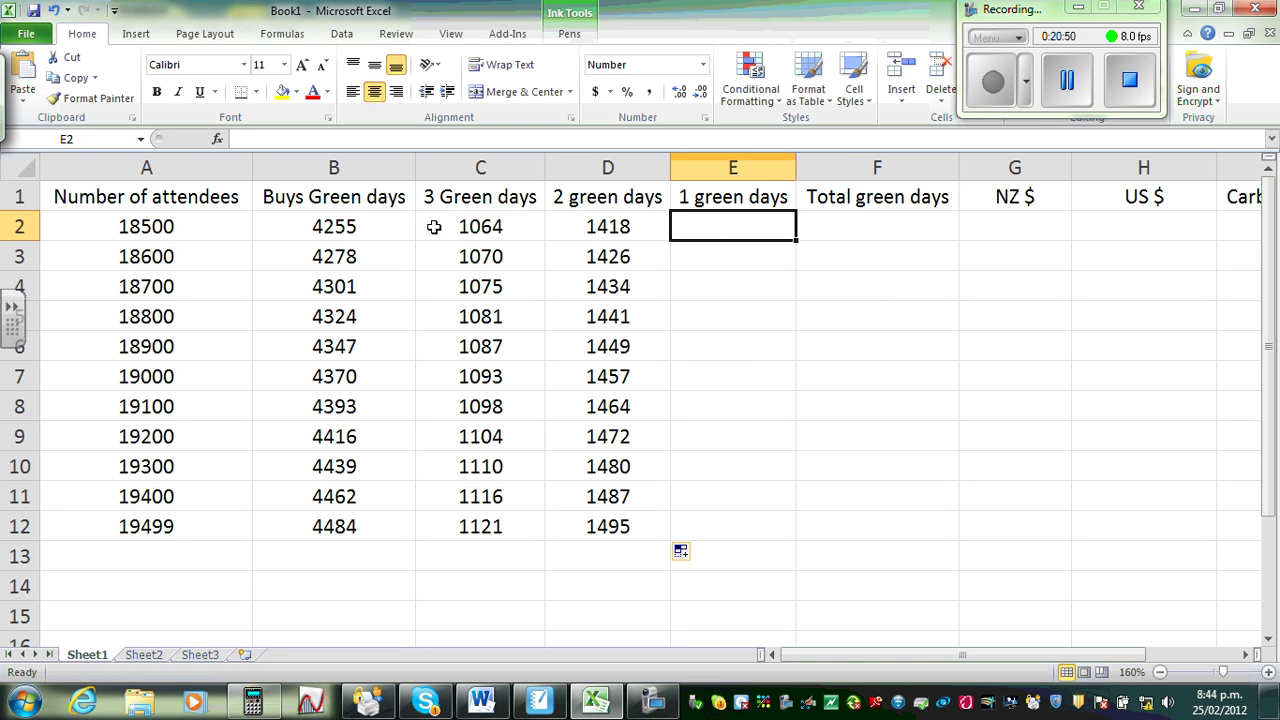
type("=")
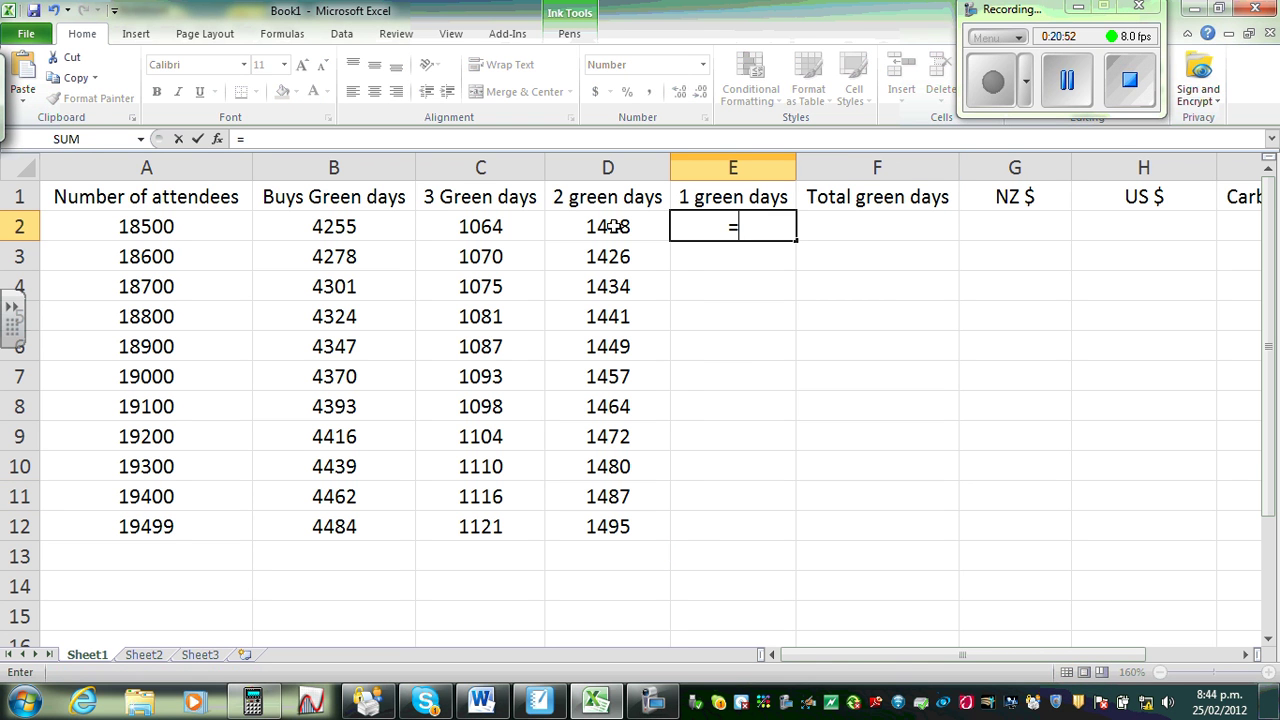
left_click(356, 216)
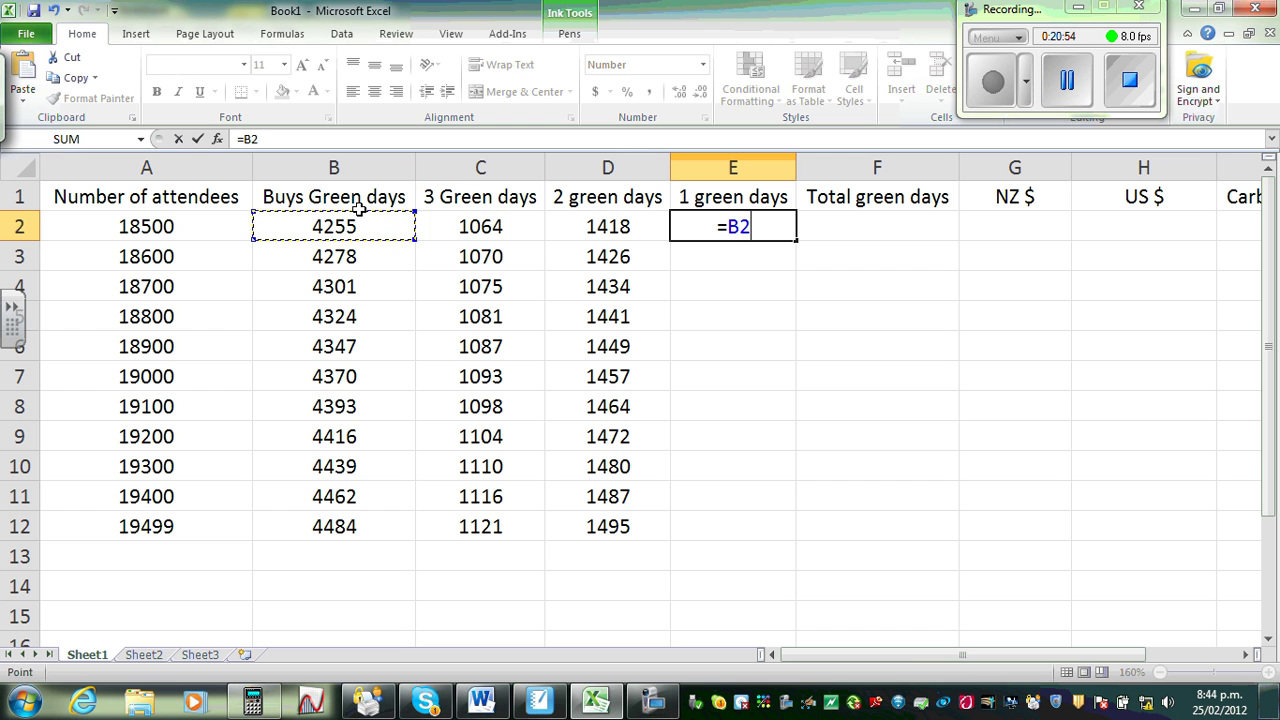
type("-")
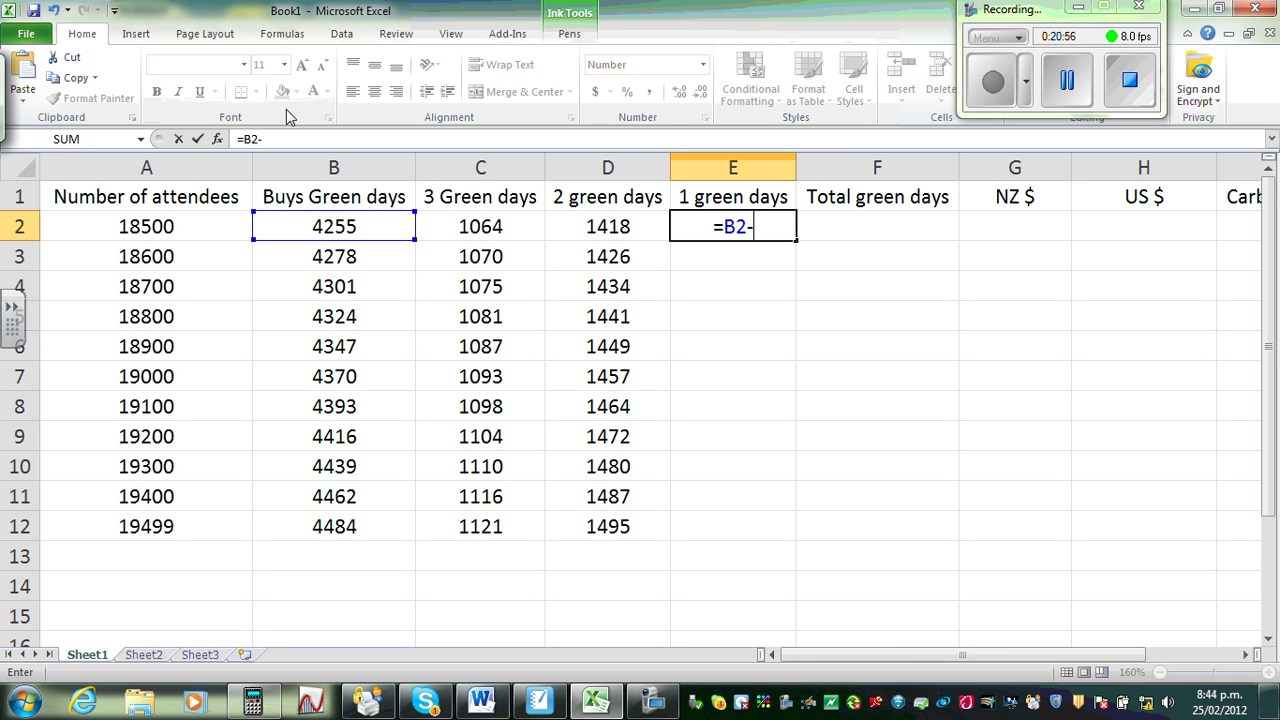
left_click(500, 230)
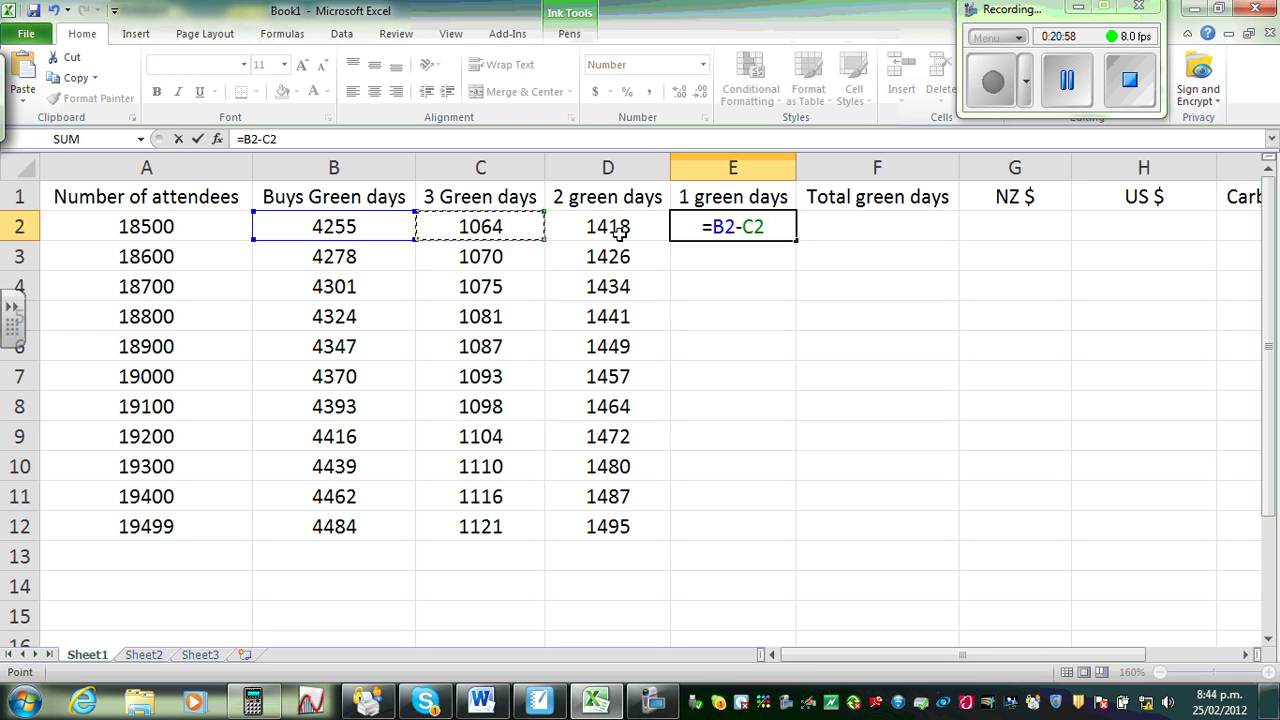
type("-")
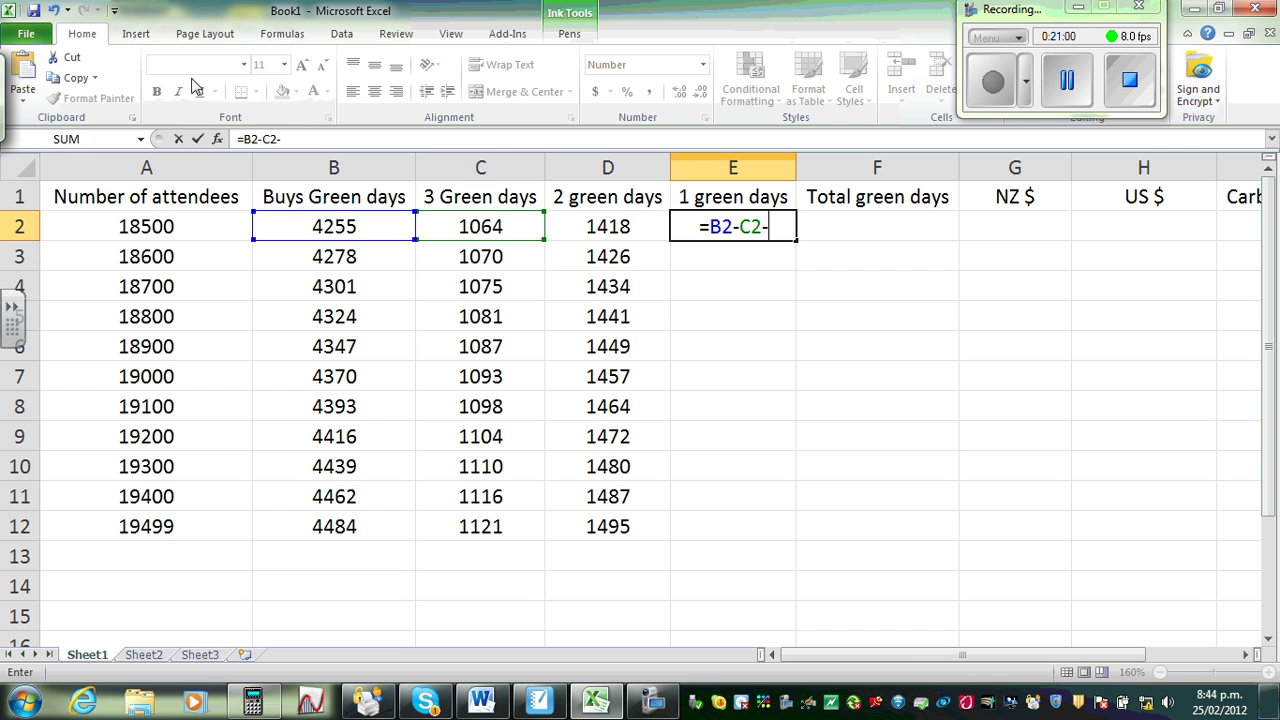
left_click(630, 222)
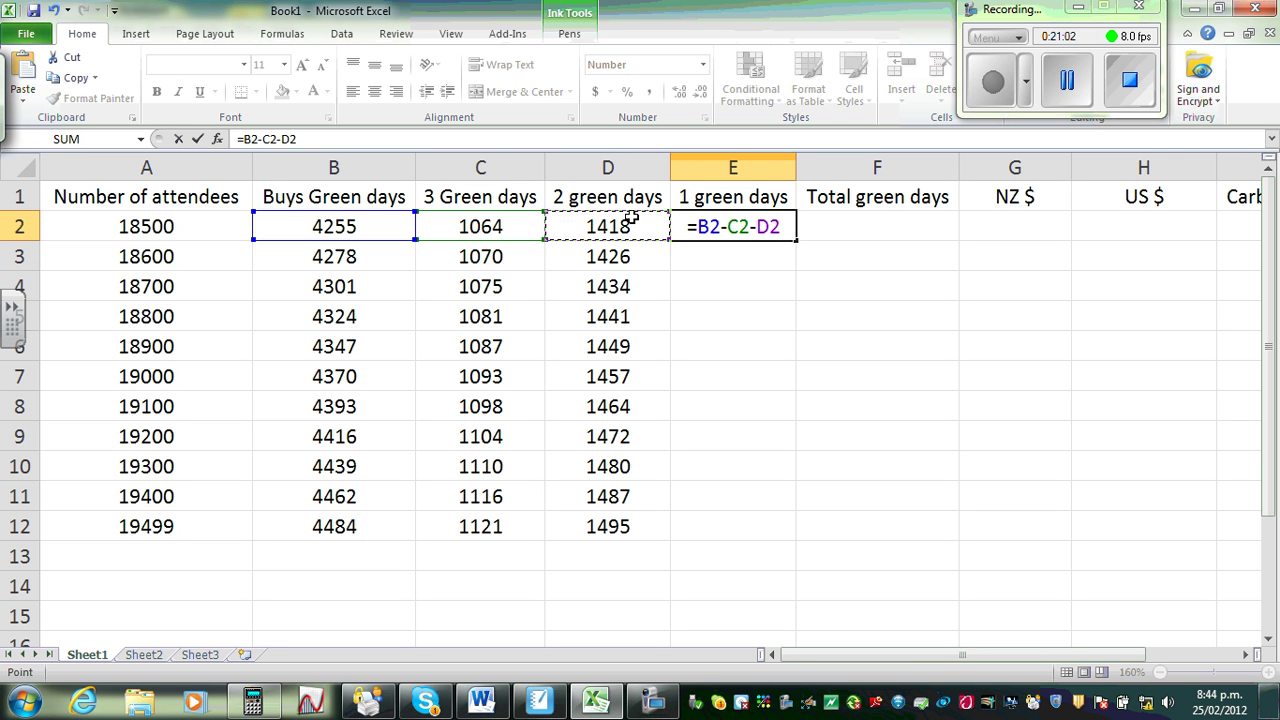
key("Return")
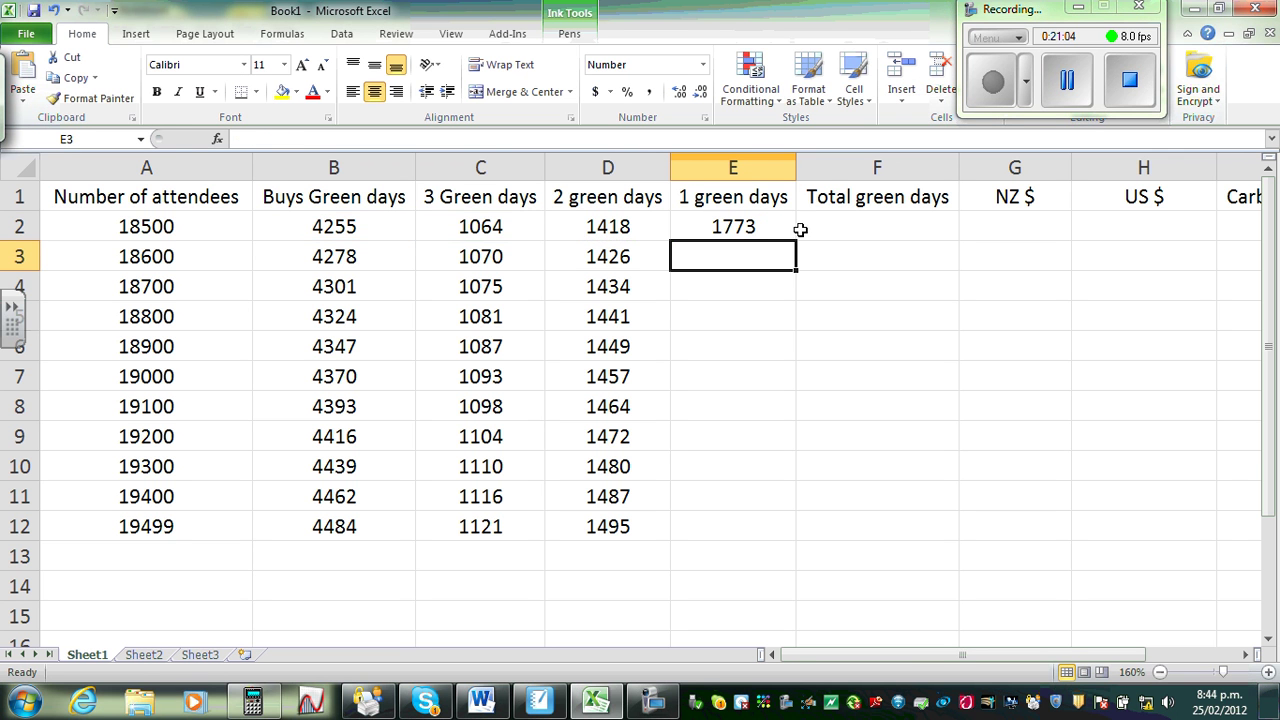
left_click(733, 227)
left_click_drag(797, 240, 755, 533)
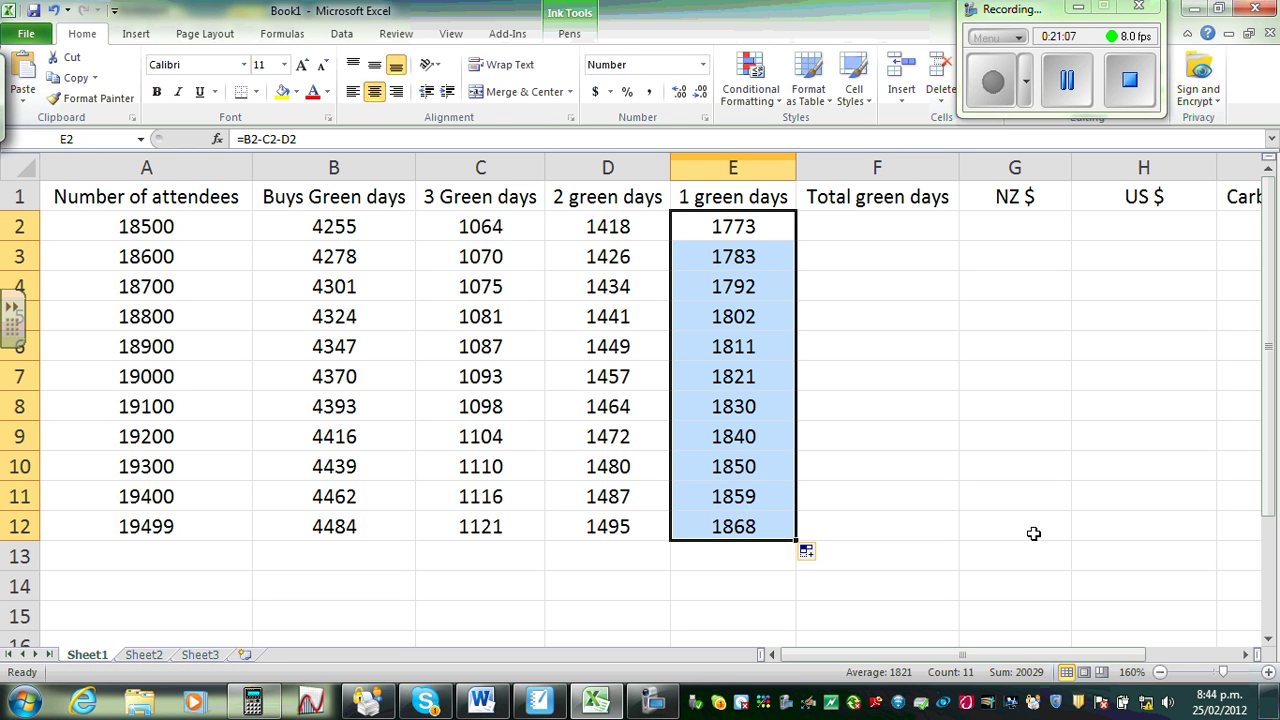
Enter the formula =C2+D2+E2 in cell F2 under Total green days.
left_click(877, 216)
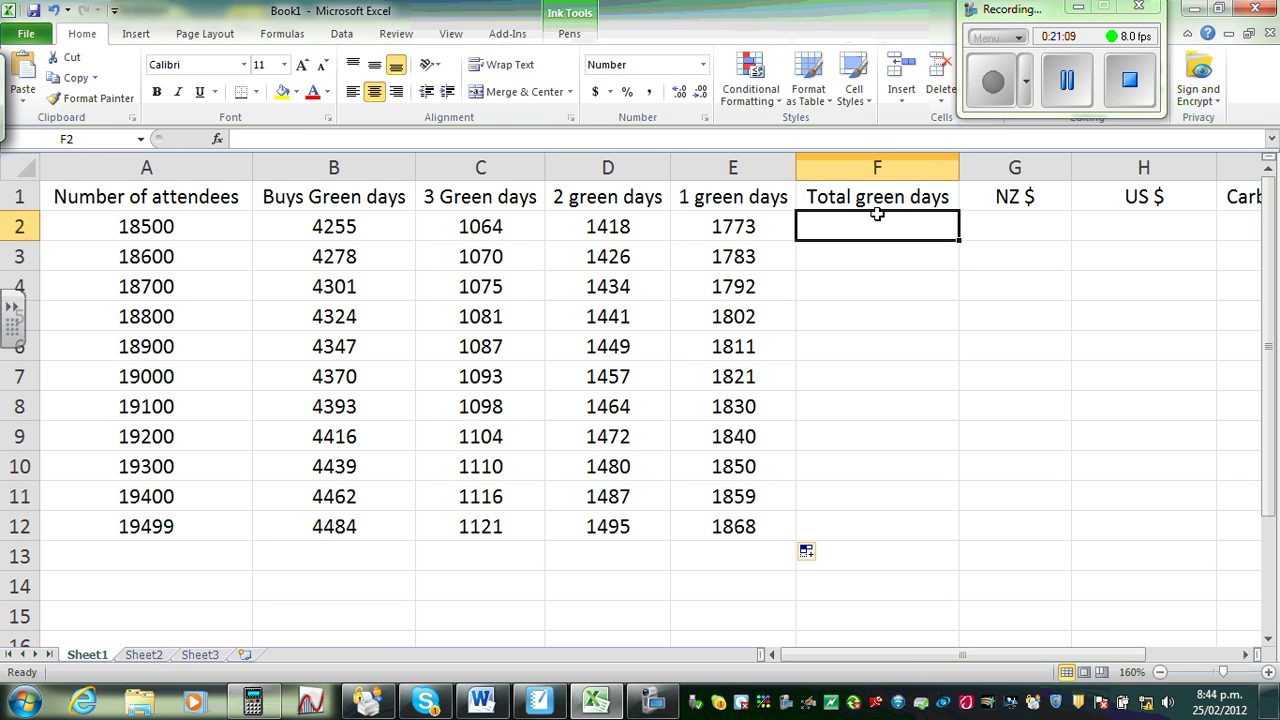
type("=")
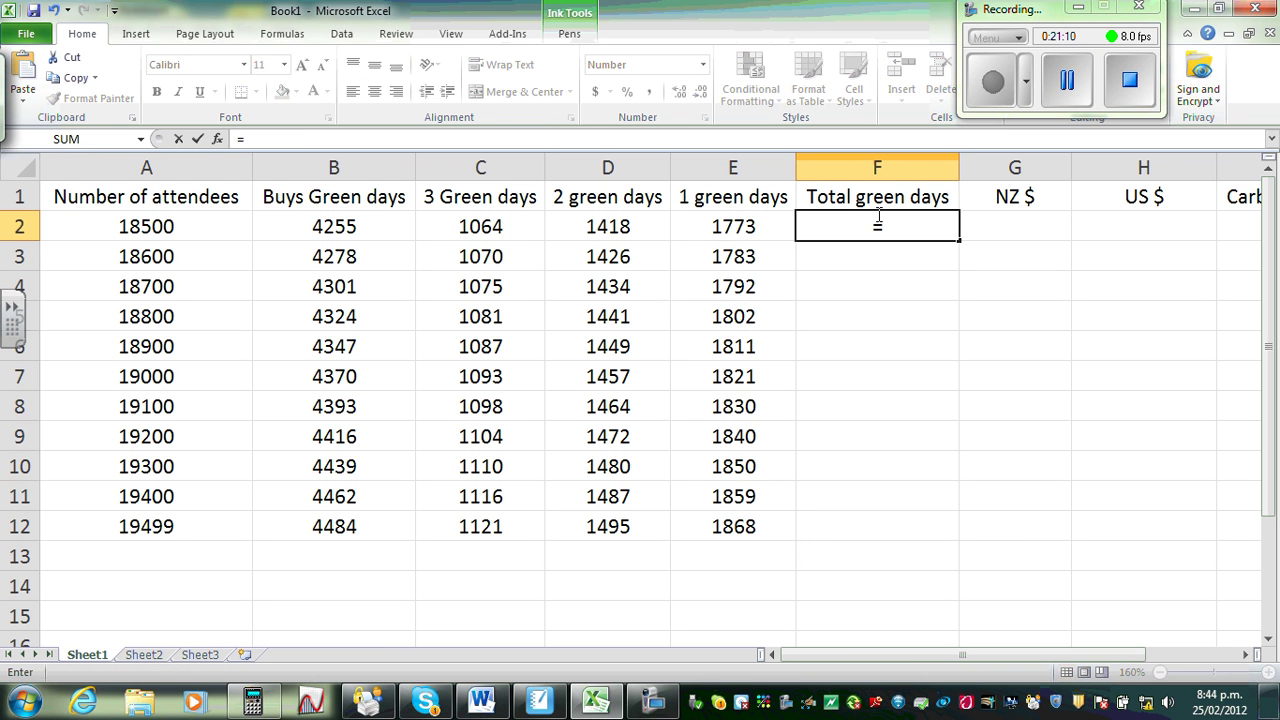
left_click(485, 222)
type("+")
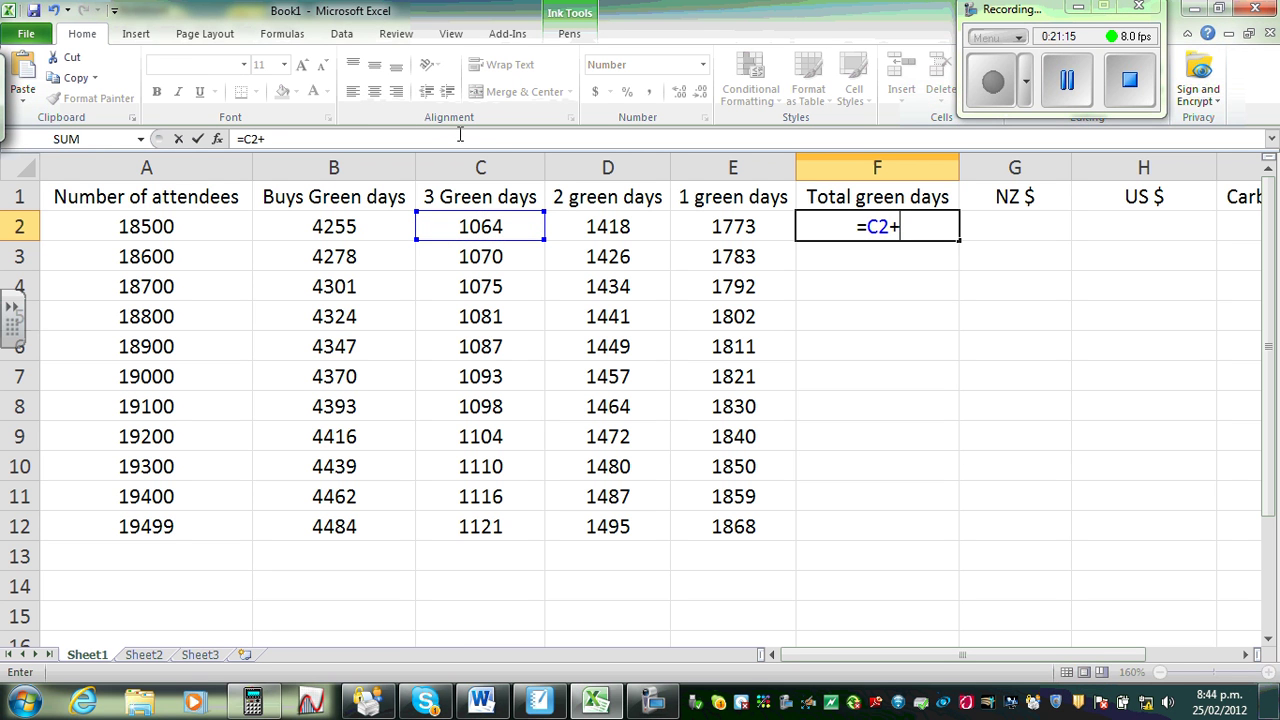
left_click(617, 230)
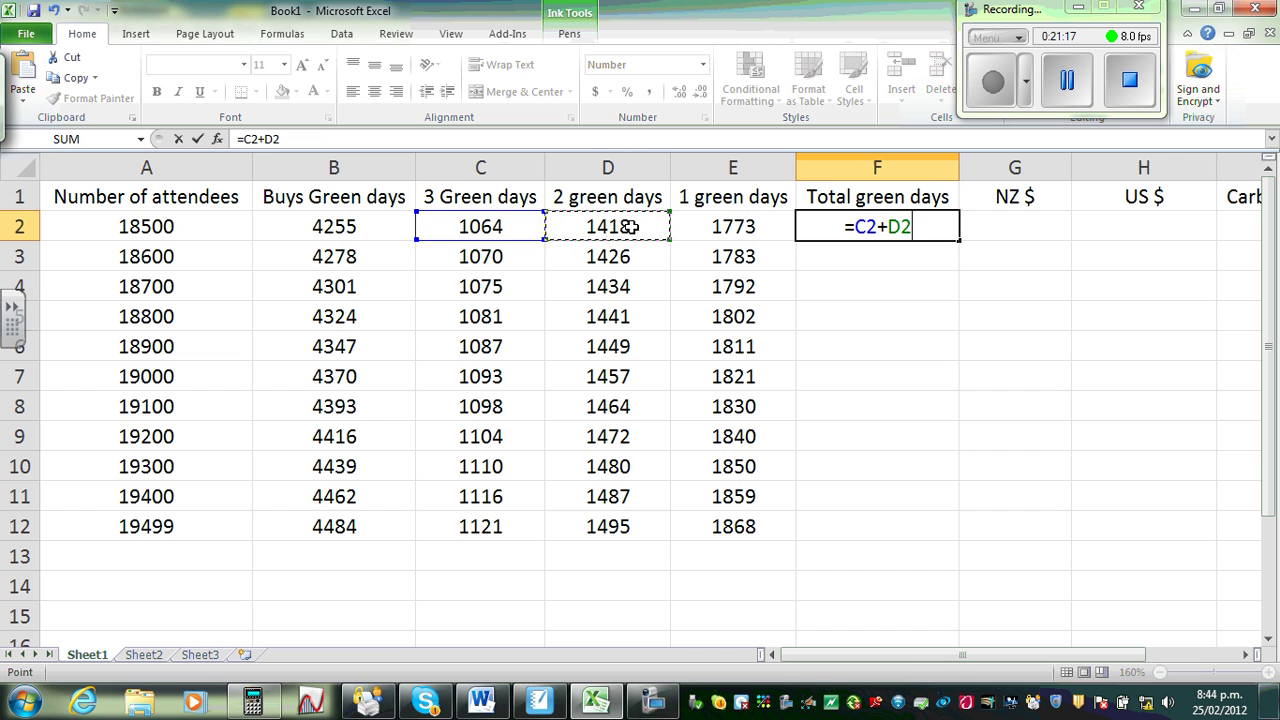
type("+")
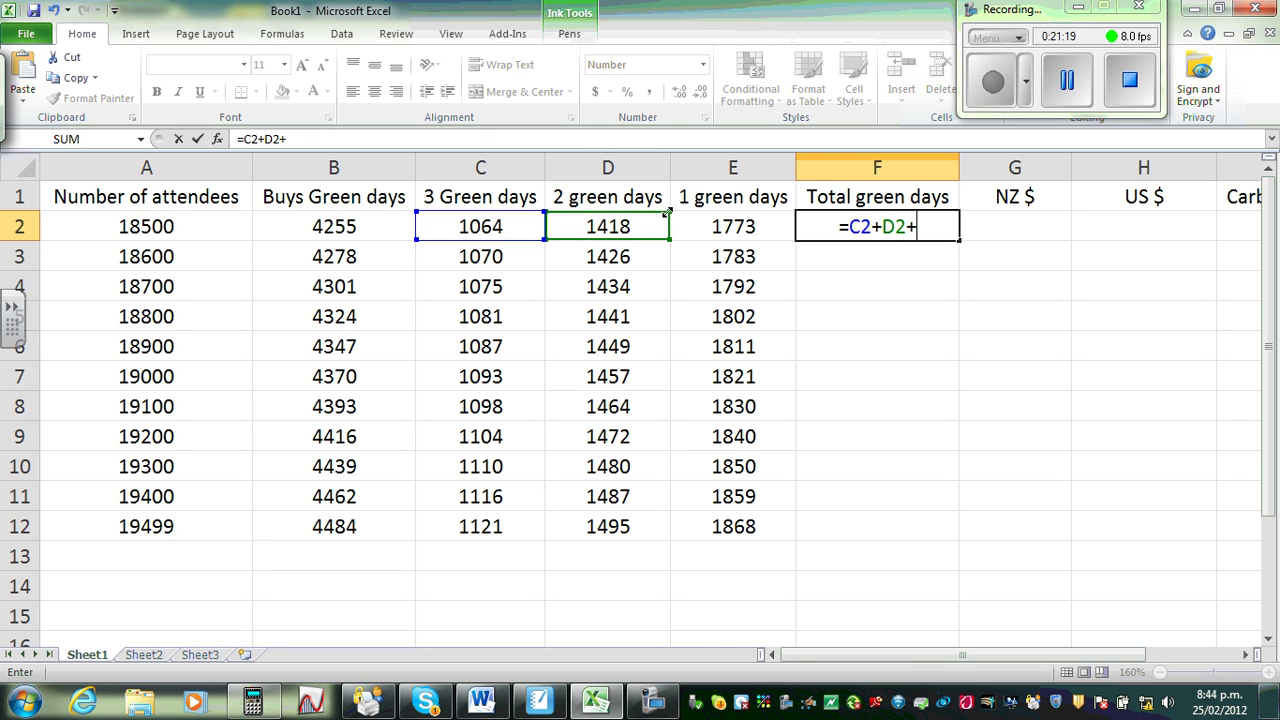
left_click(740, 222)
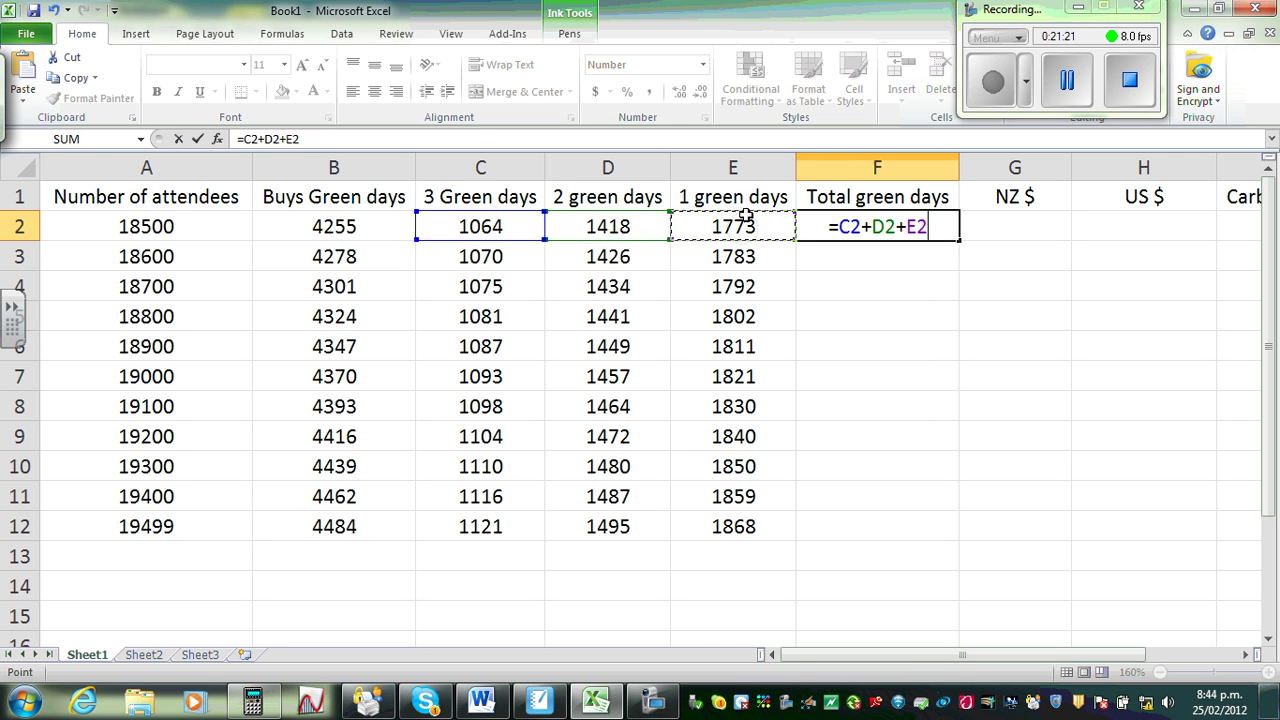
key("Return")
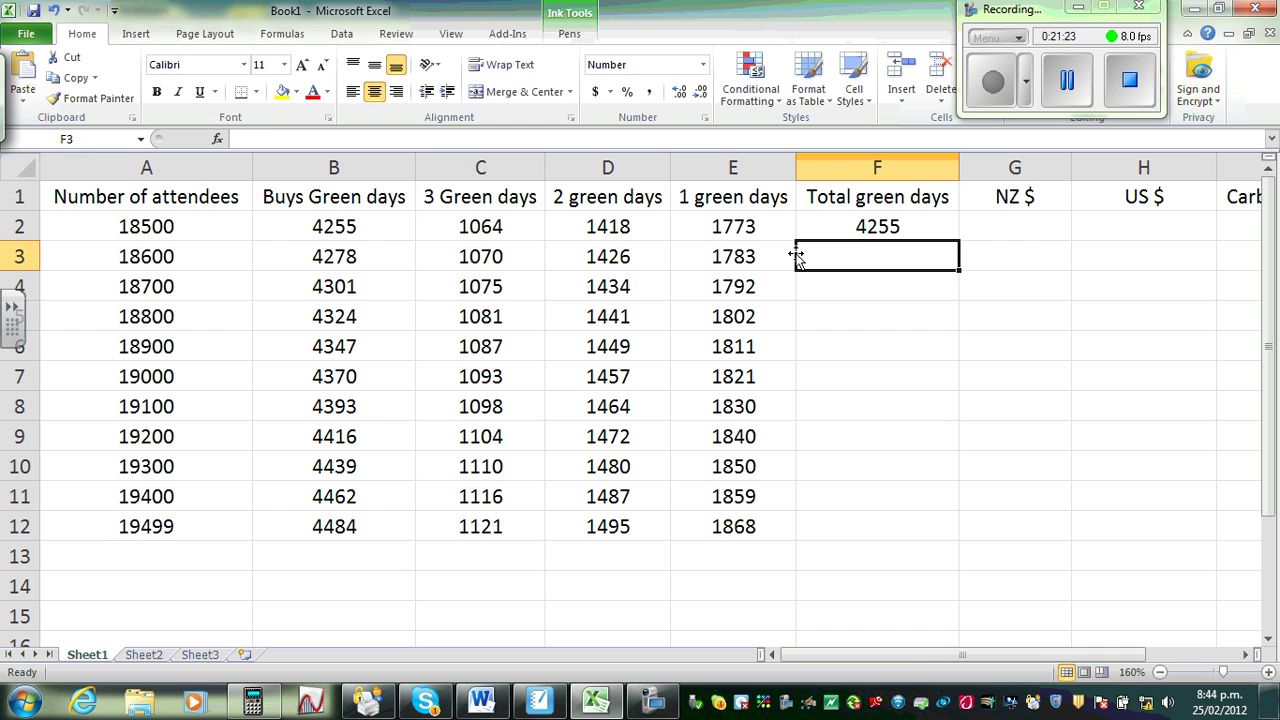
Fill the F2 formula down the Total green days column to F12.
left_click(852, 226)
left_click_drag(955, 258, 924, 530)
left_click(1075, 518)
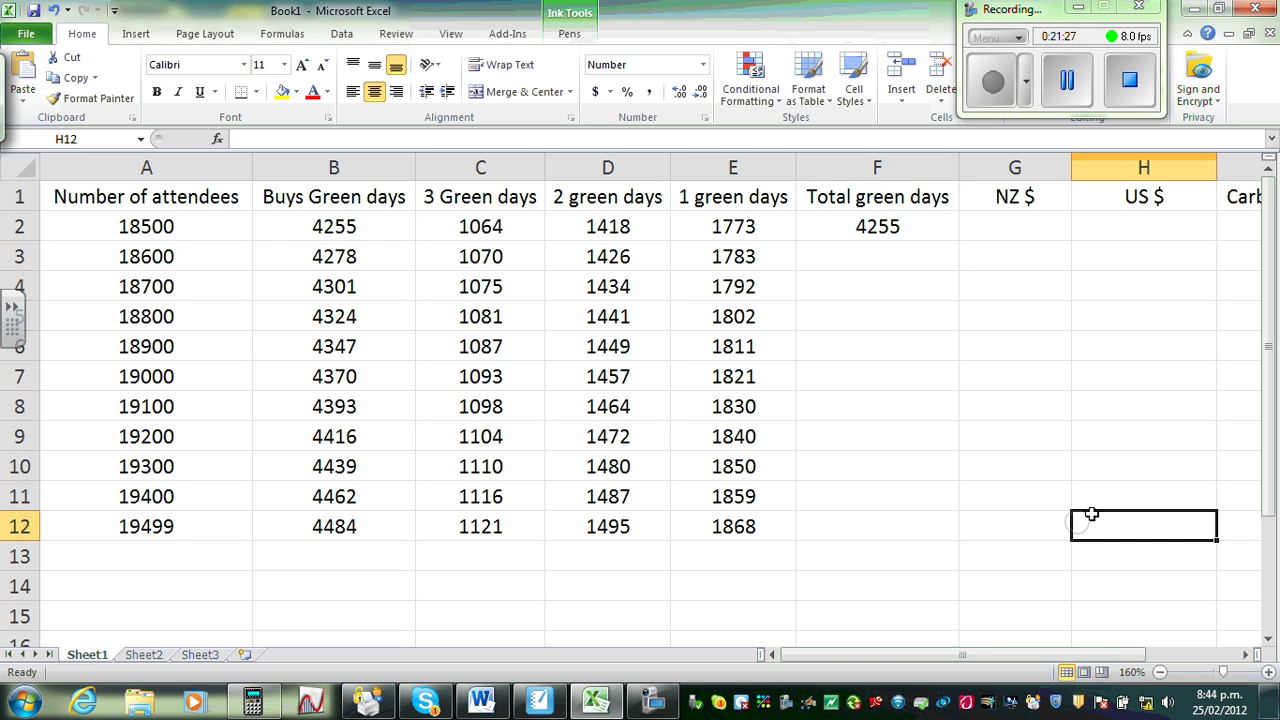
left_click(891, 237)
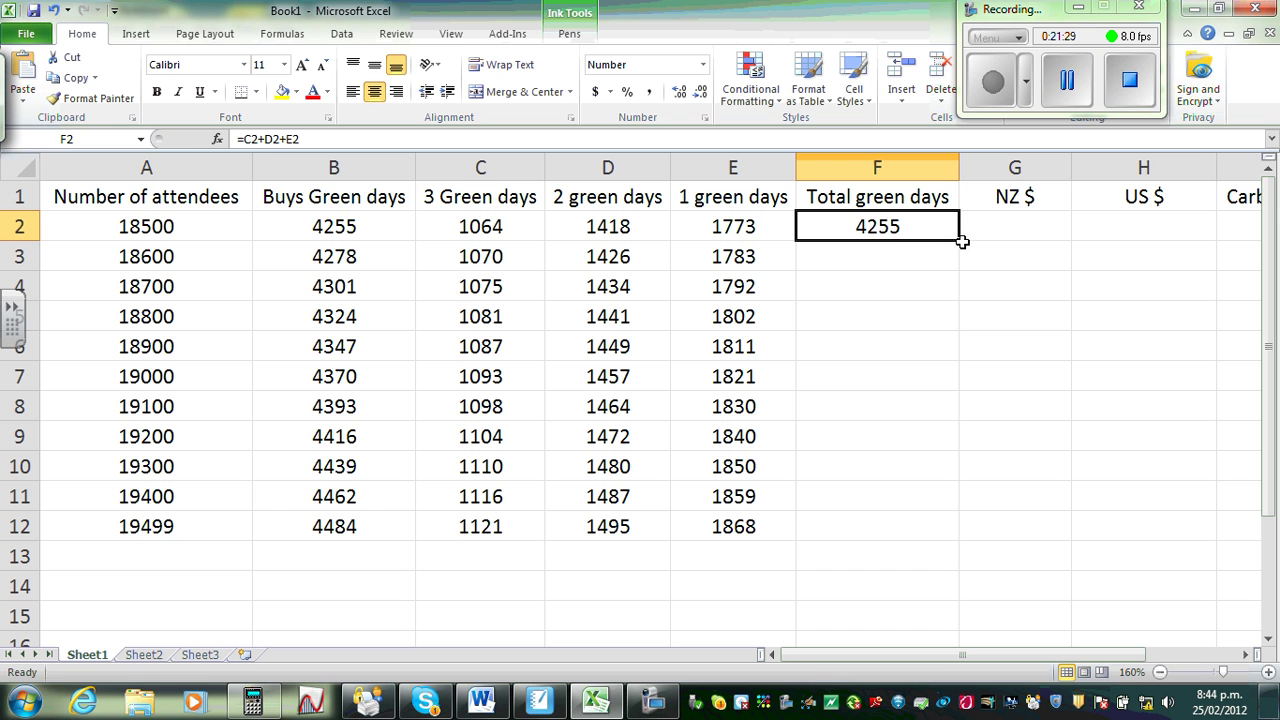
left_click_drag(957, 240, 916, 534)
left_click_drag(1050, 470, 1052, 490)
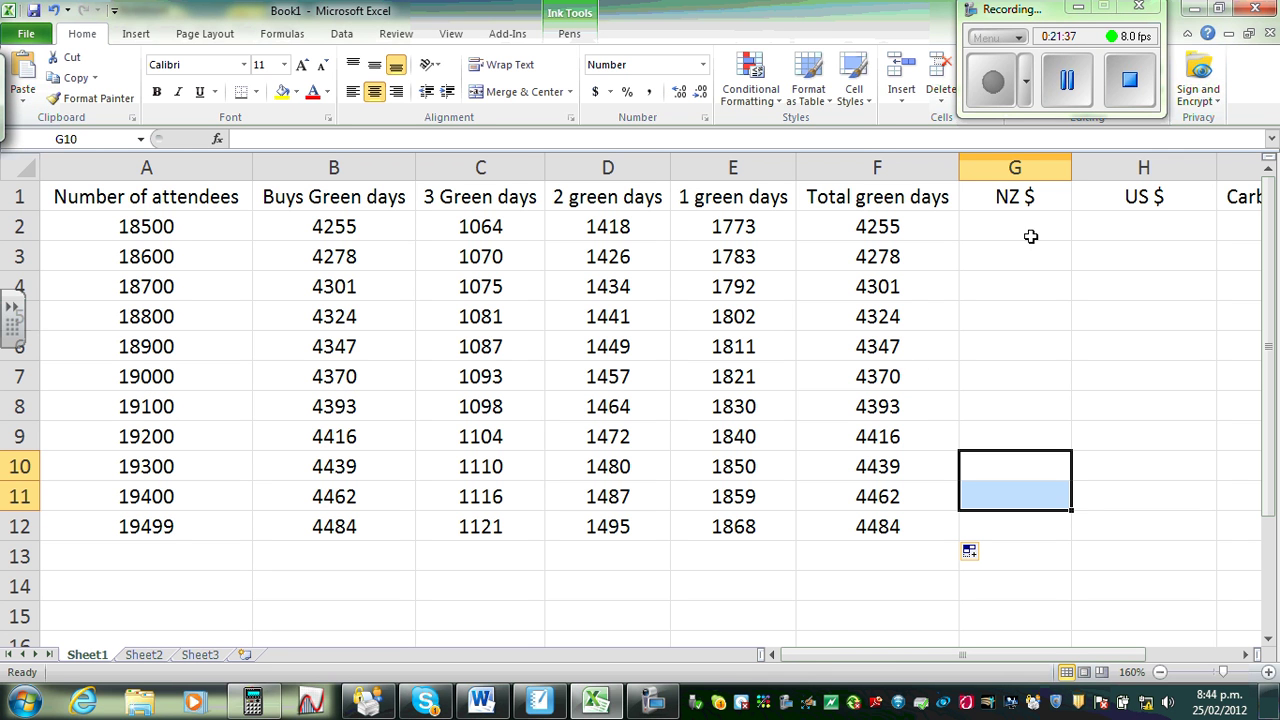
Enter =F2*1.34 in G2 under NZ $ and fill the formula down to G12.
left_click(1012, 230)
type("=")
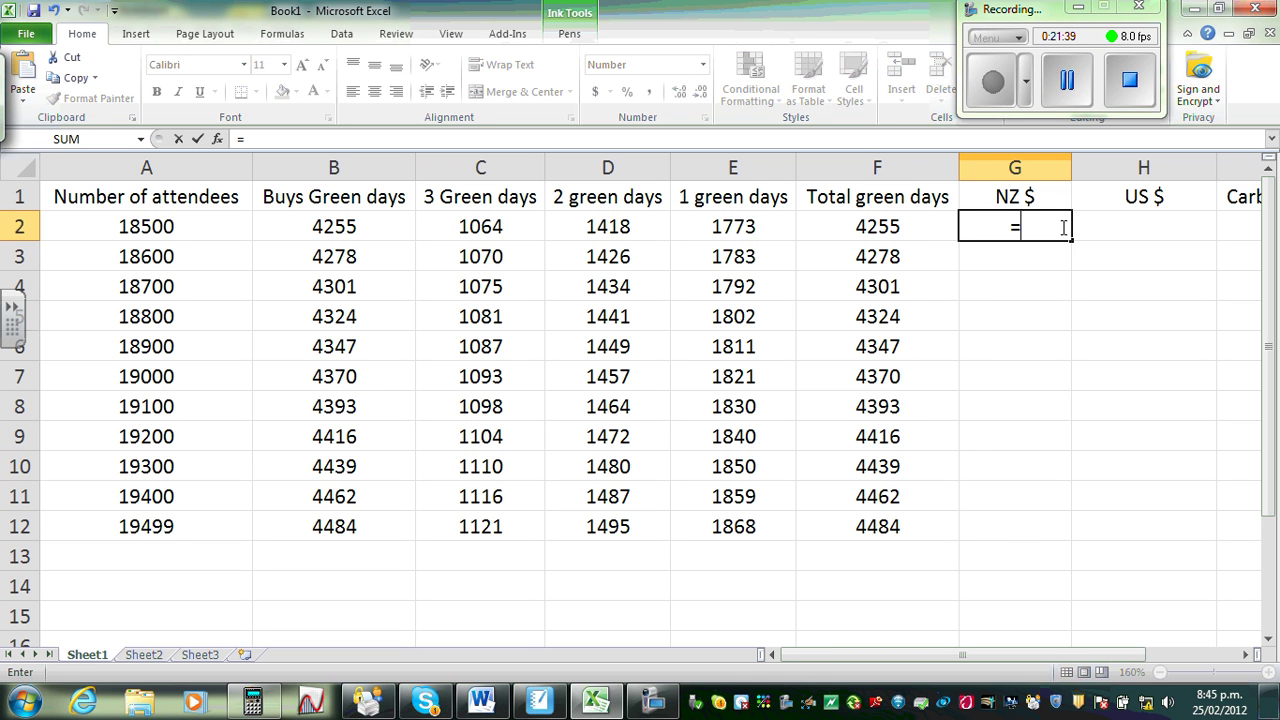
left_click(882, 224)
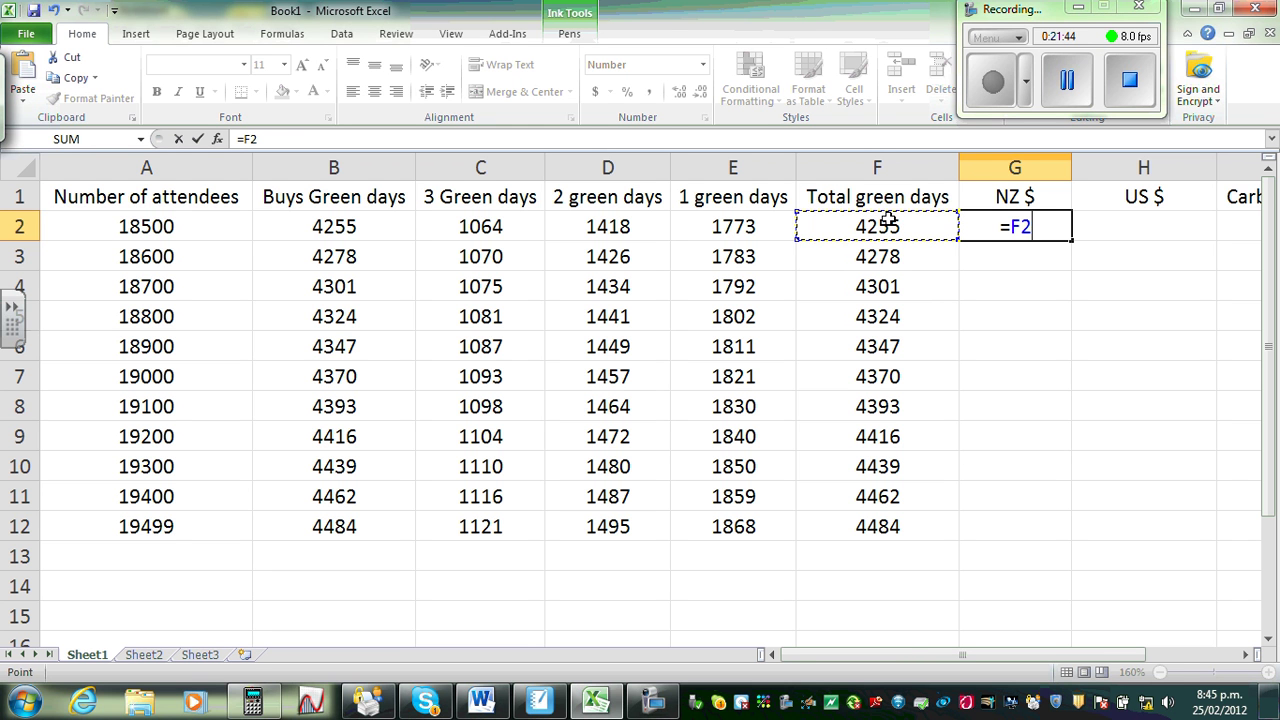
type("*1.34")
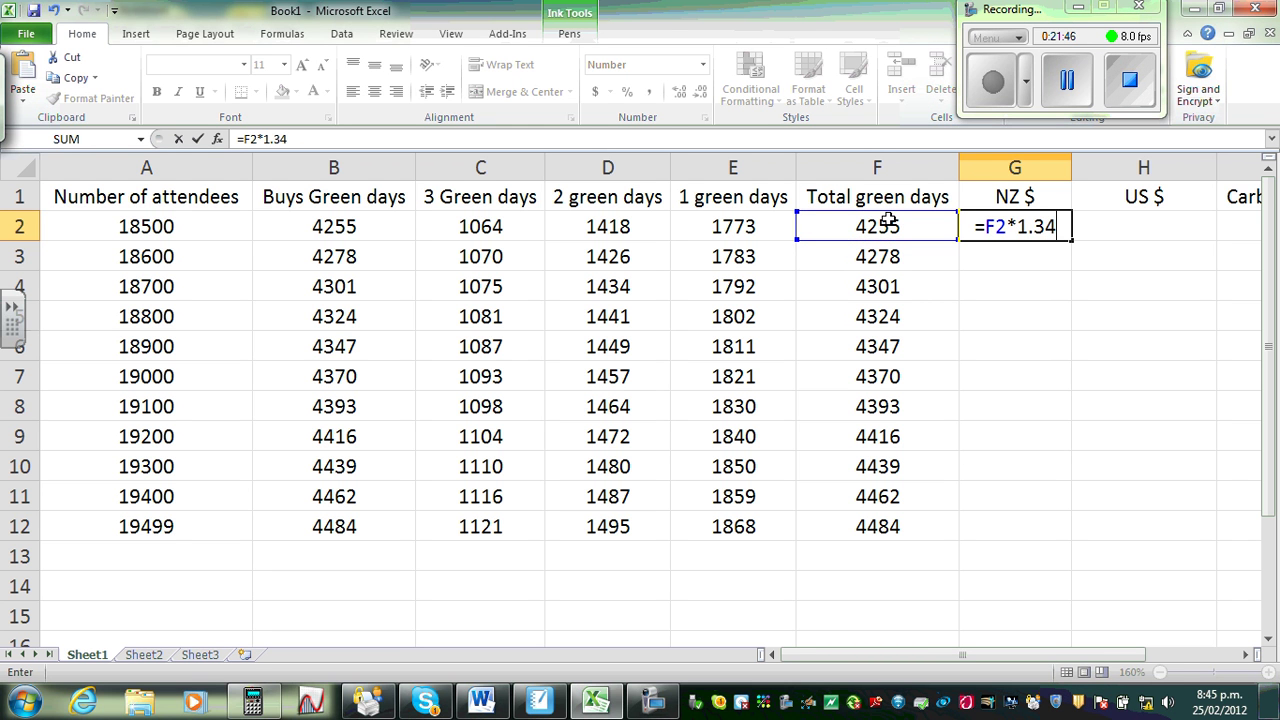
left_click(1051, 436)
left_click(1020, 226)
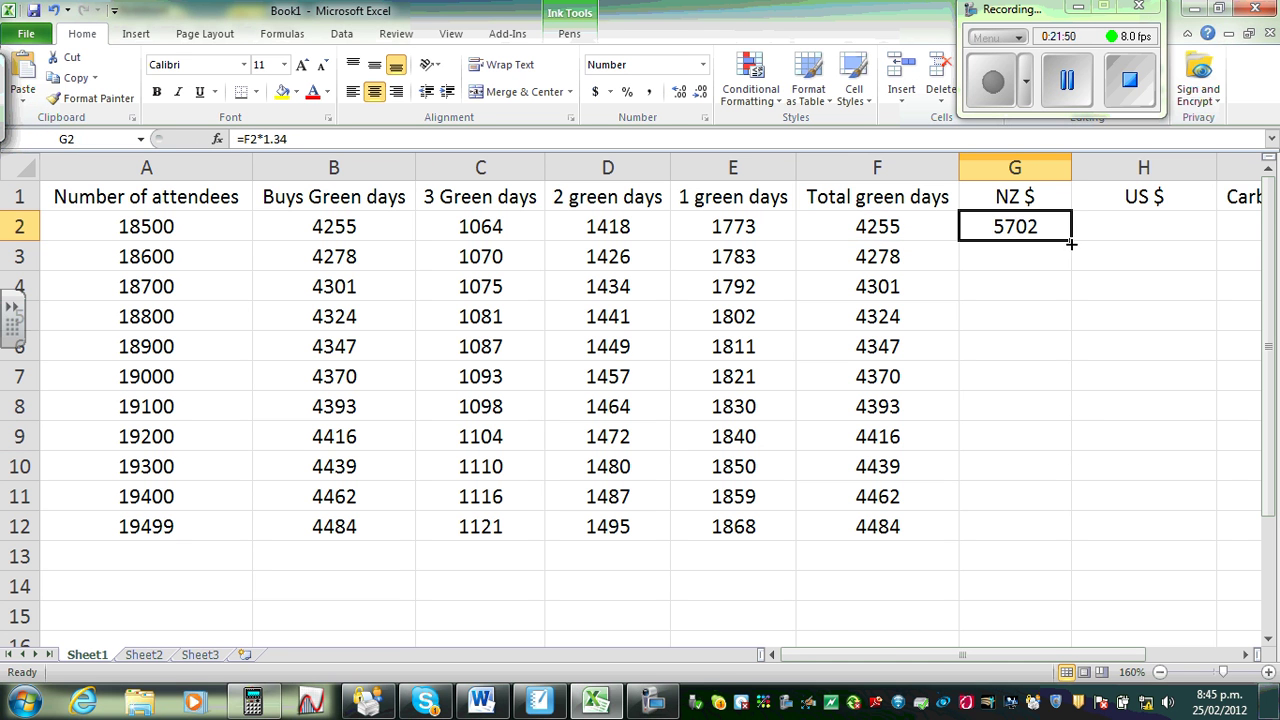
left_click_drag(1072, 240, 1035, 535)
Enter =G2/1.33886 in H2 under US $ and fill the formula down to H12.
left_click_drag(1000, 656, 1063, 662)
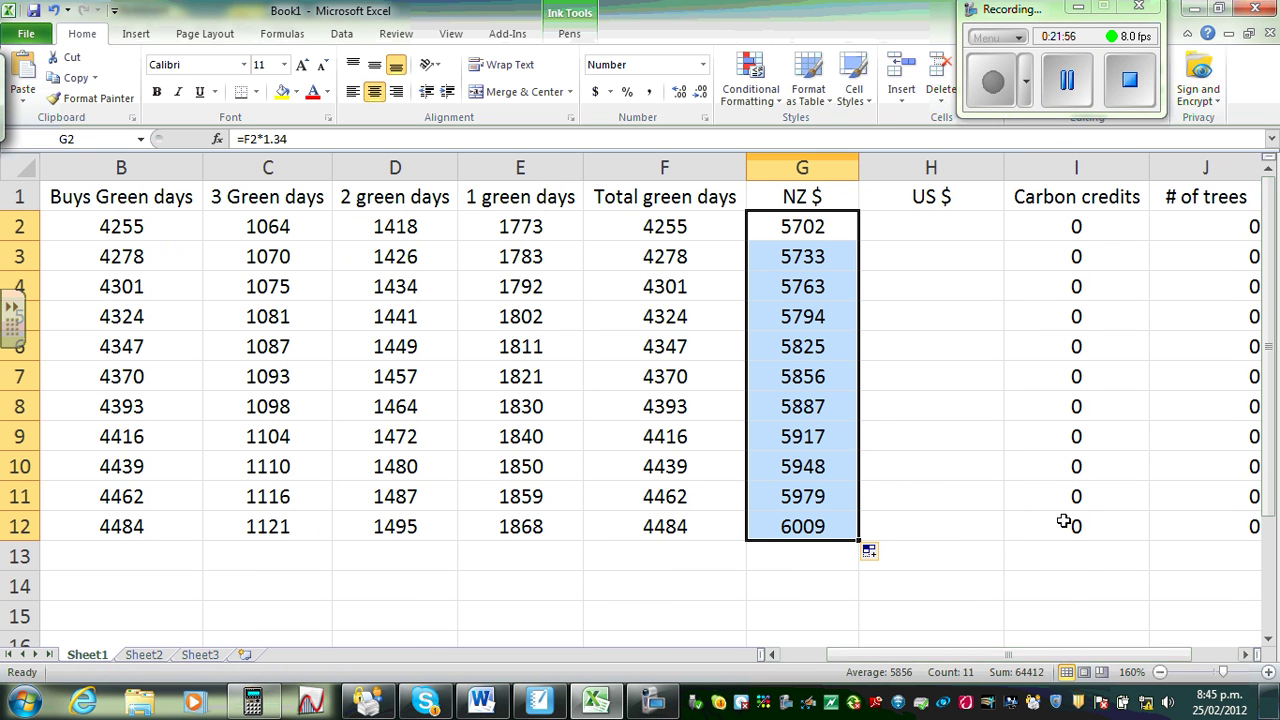
left_click(927, 232)
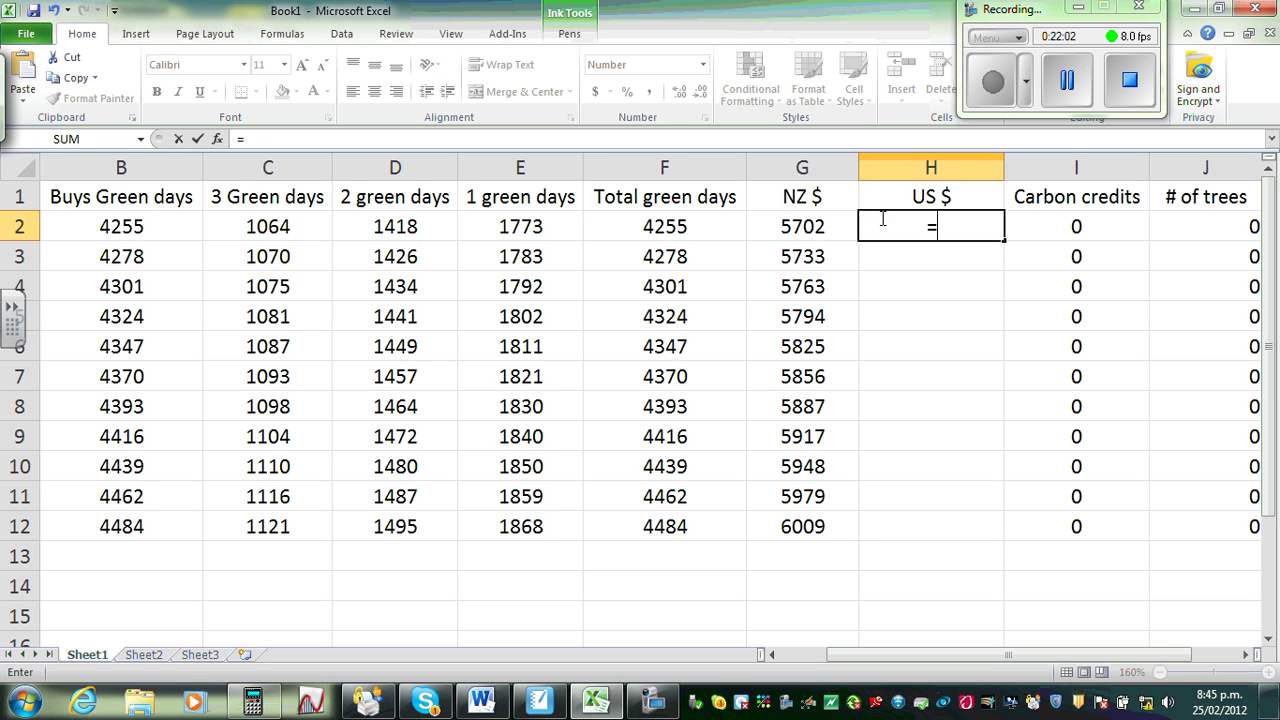
left_click(812, 218)
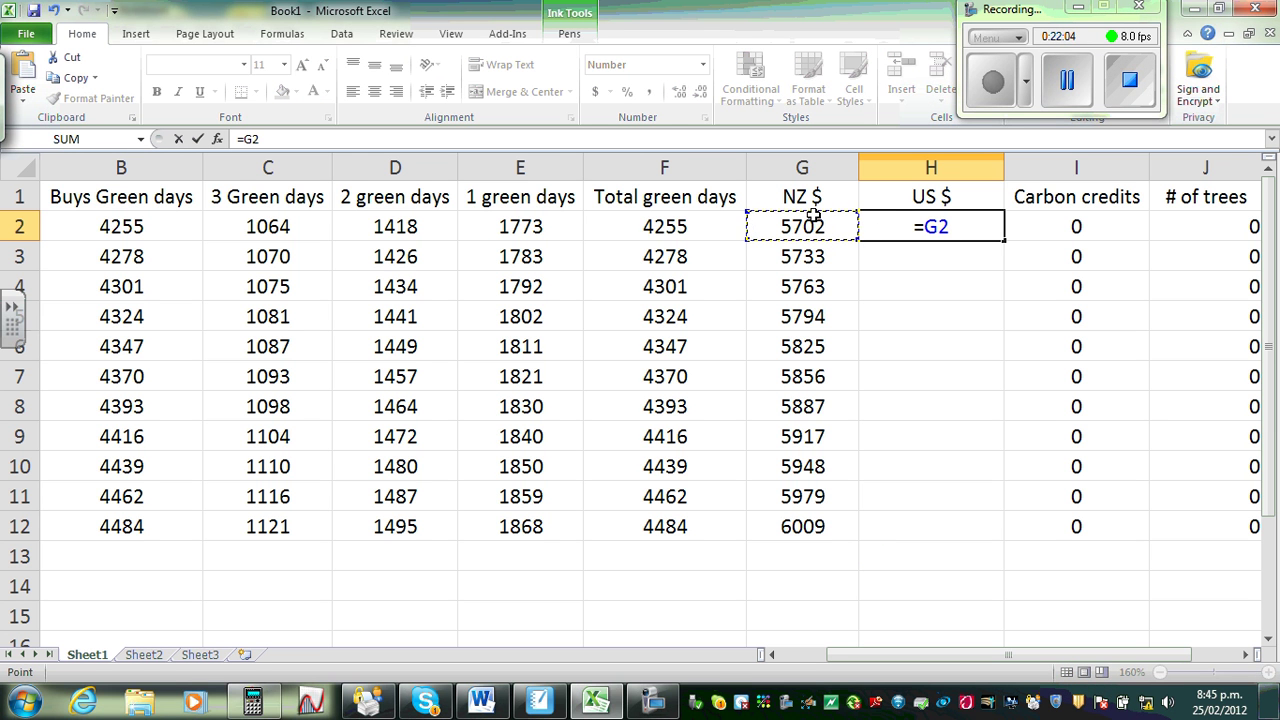
type("/1.")
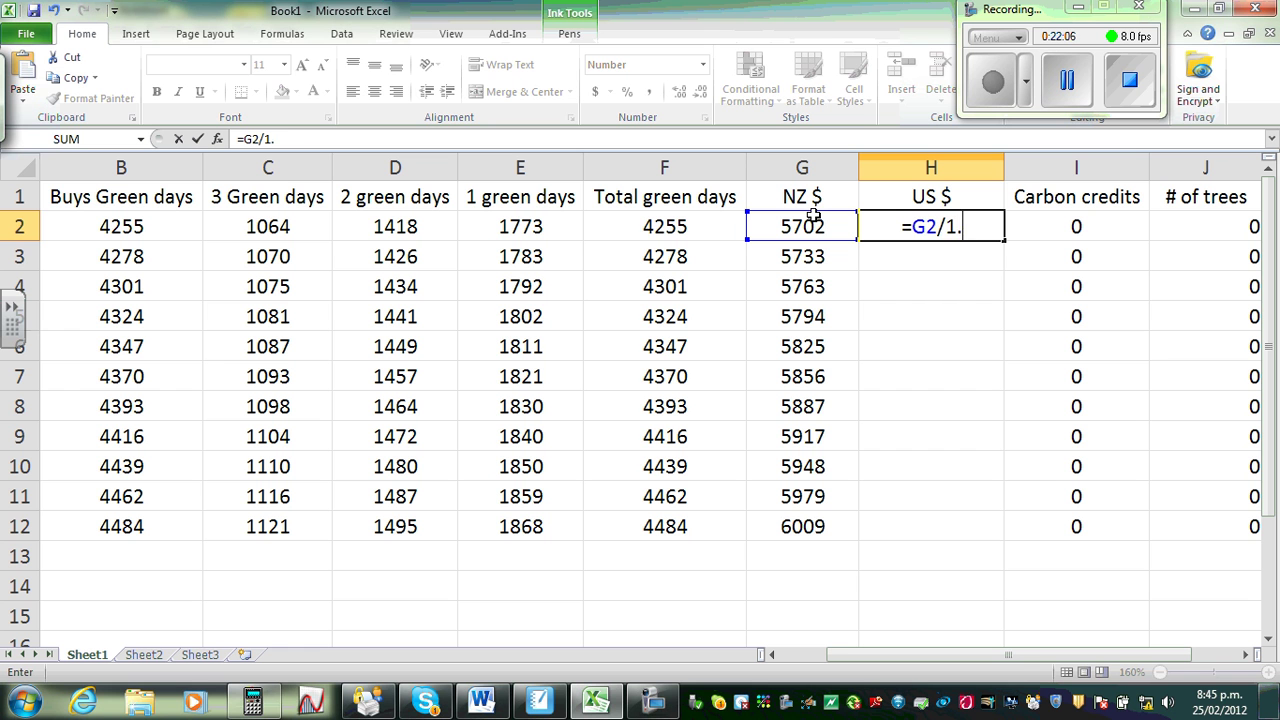
type("33")
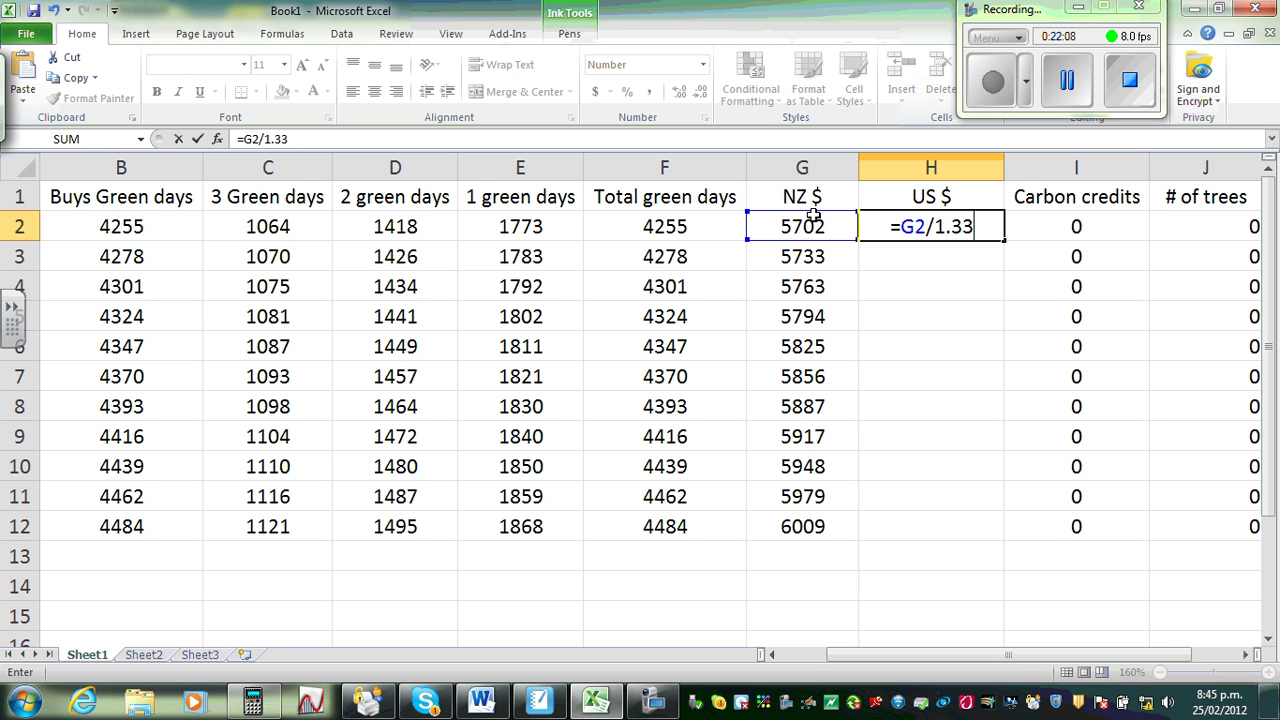
type("886")
key("Return")
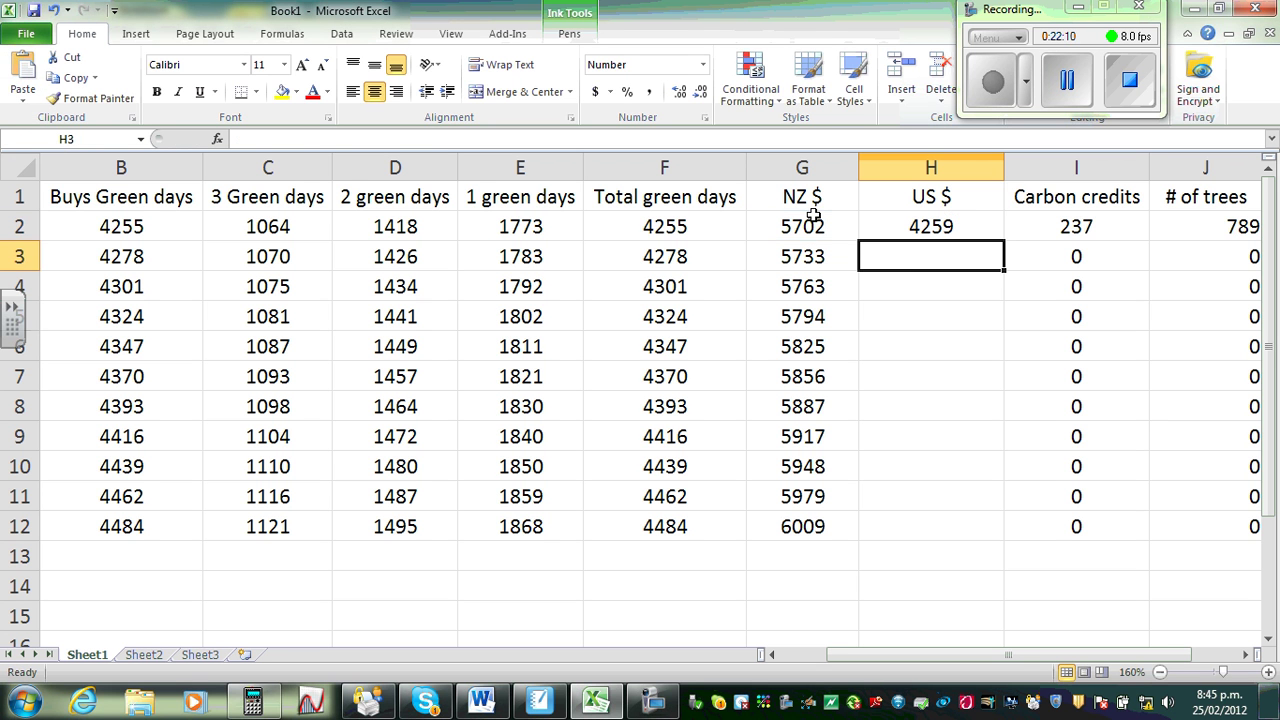
left_click(920, 227)
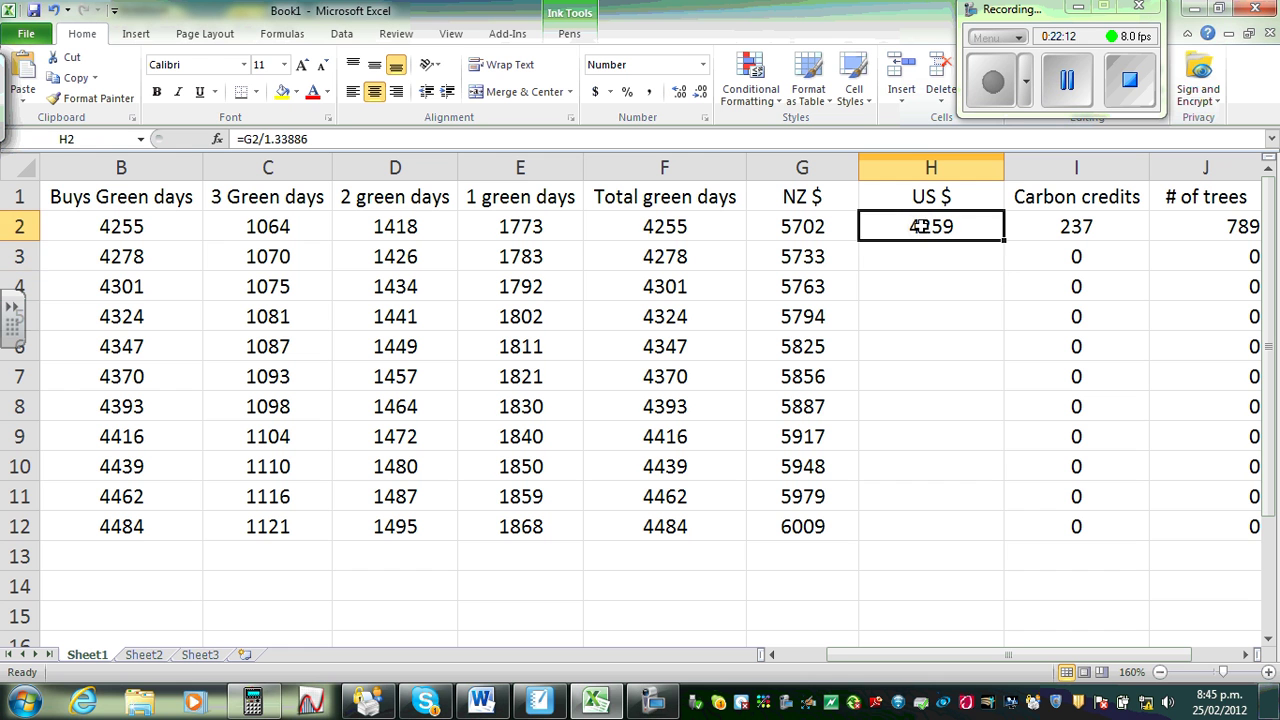
left_click_drag(1006, 256, 974, 535)
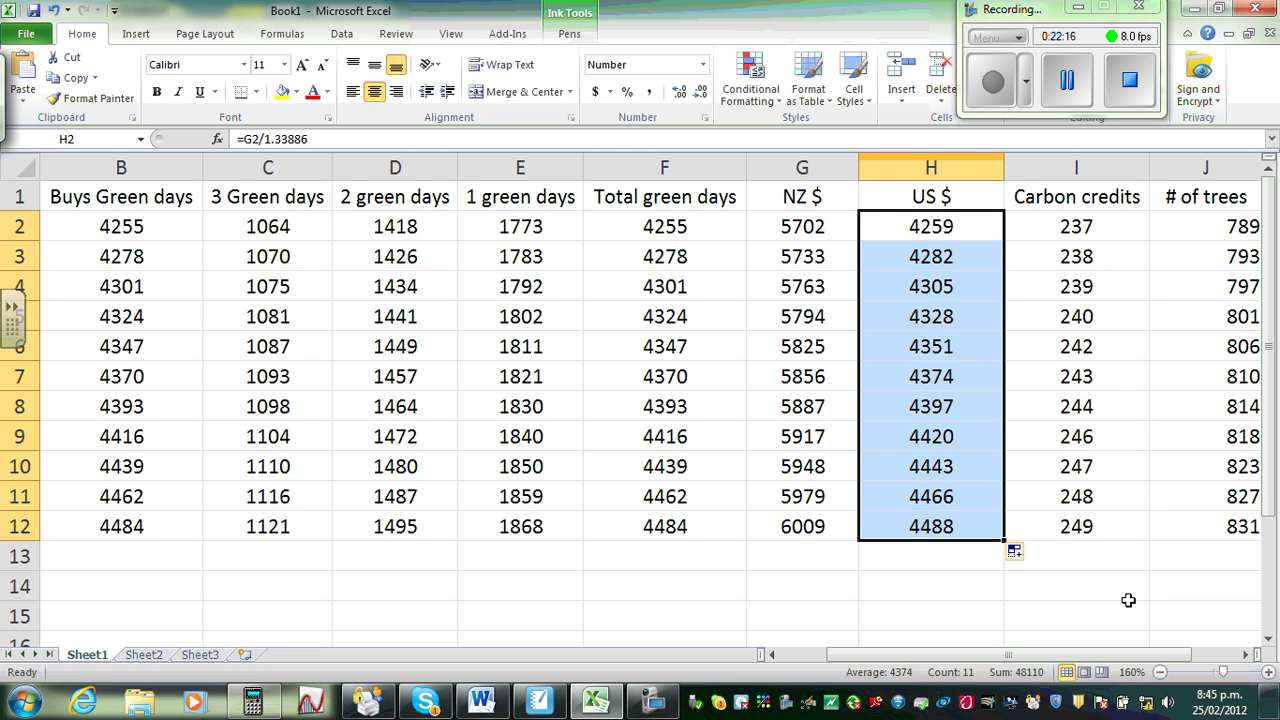
Switch to SMART Notebook and review the handwritten conversion from US dollars to carbon credits and trees.
left_click_drag(1031, 653, 1088, 655)
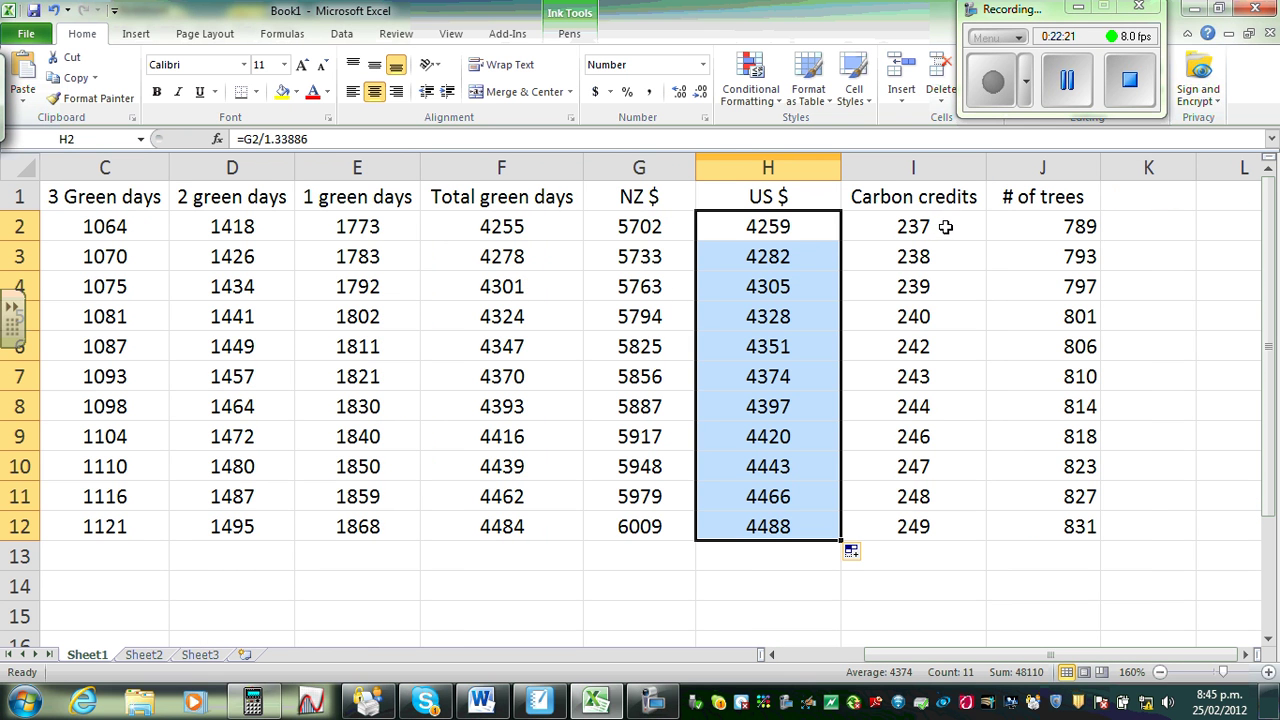
left_click(557, 703)
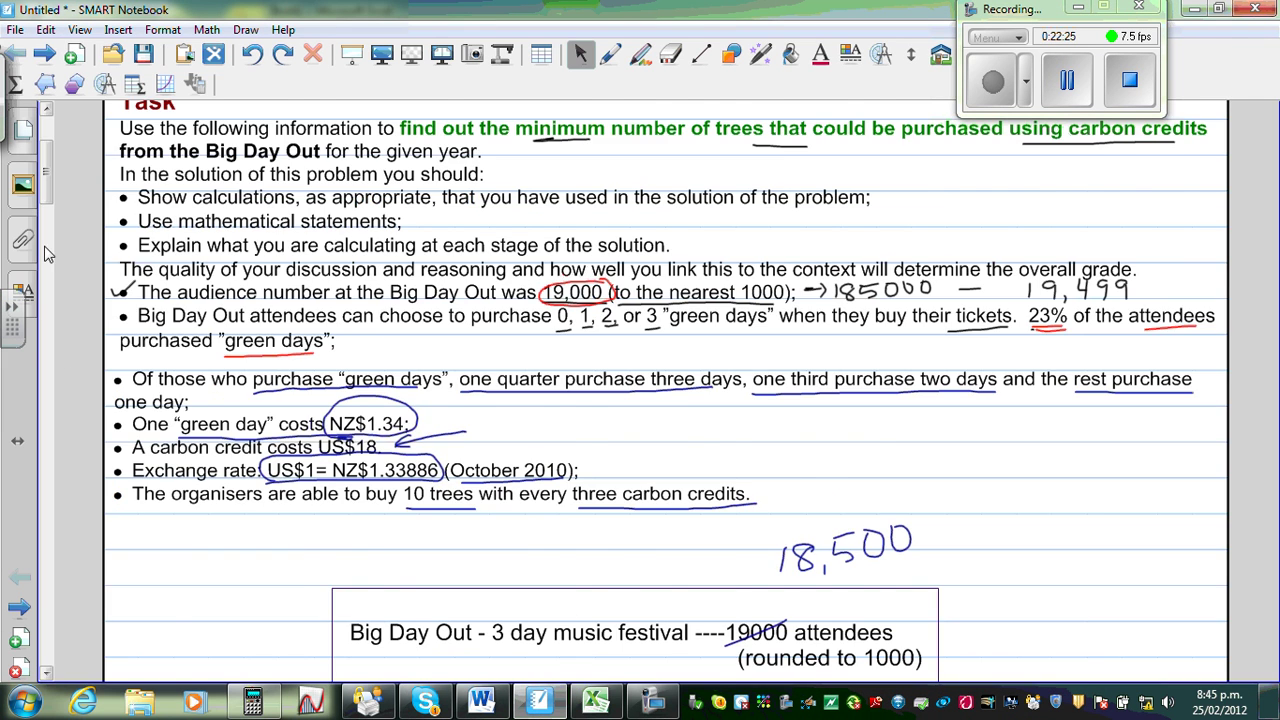
left_click_drag(47, 195, 60, 352)
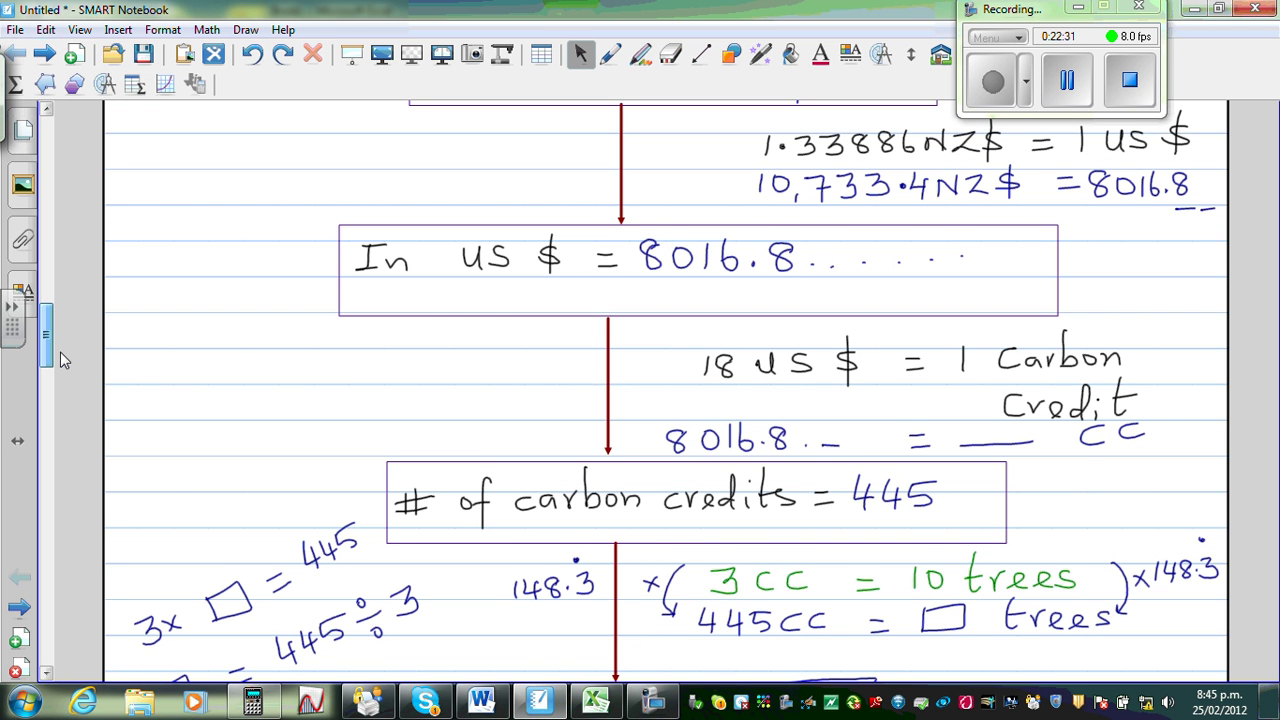
left_click_drag(60, 352, 62, 356)
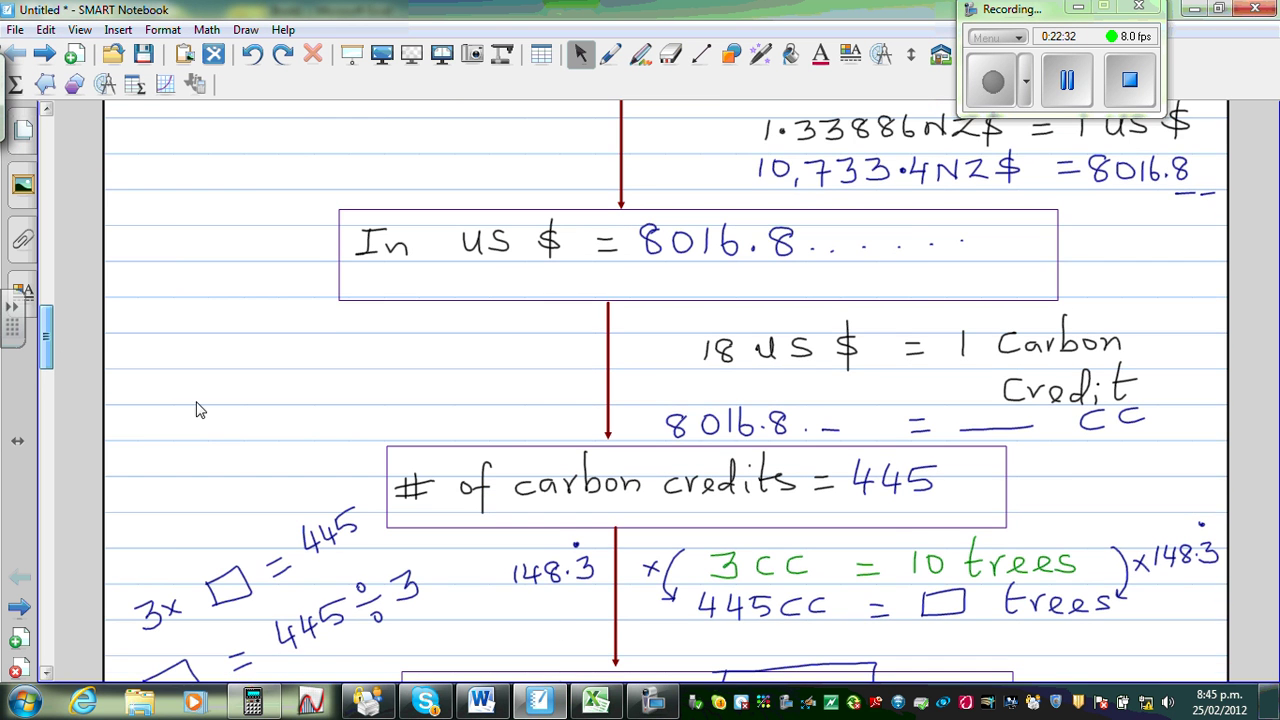
Switch to Excel and inspect the carbon credits formula in I2 and the number of trees formula in J2.
left_click(605, 704)
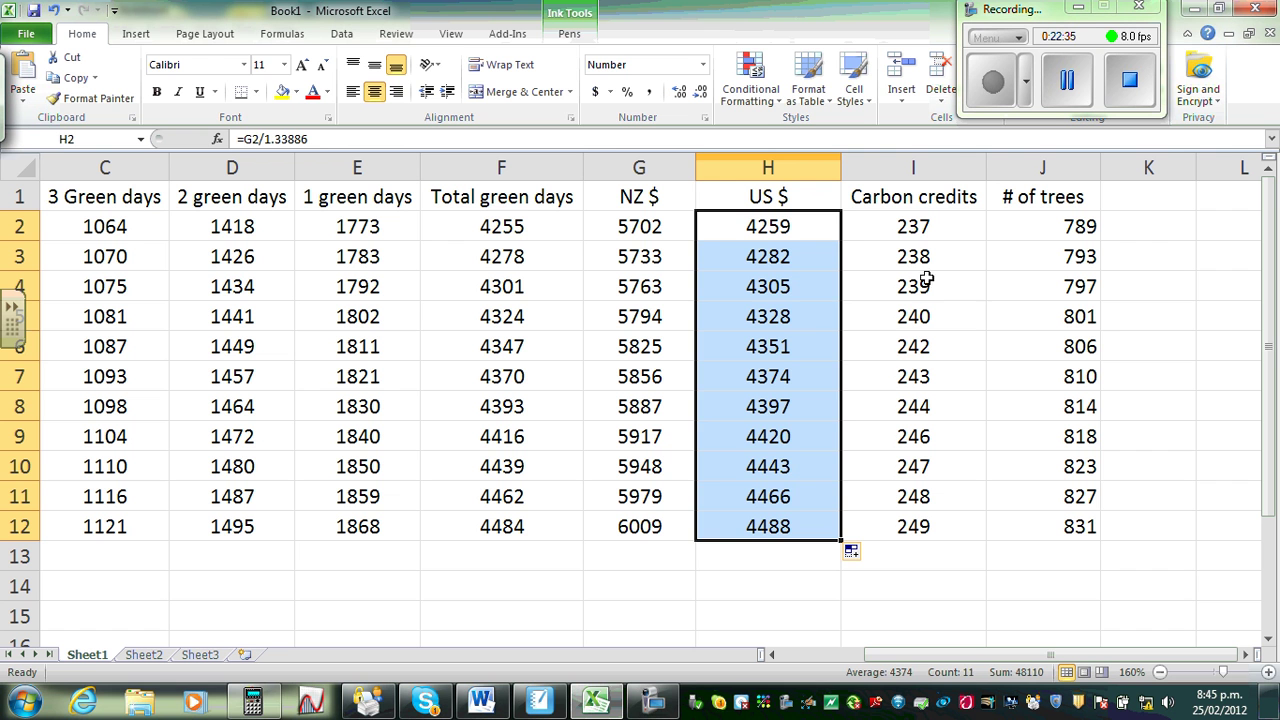
left_click(920, 226)
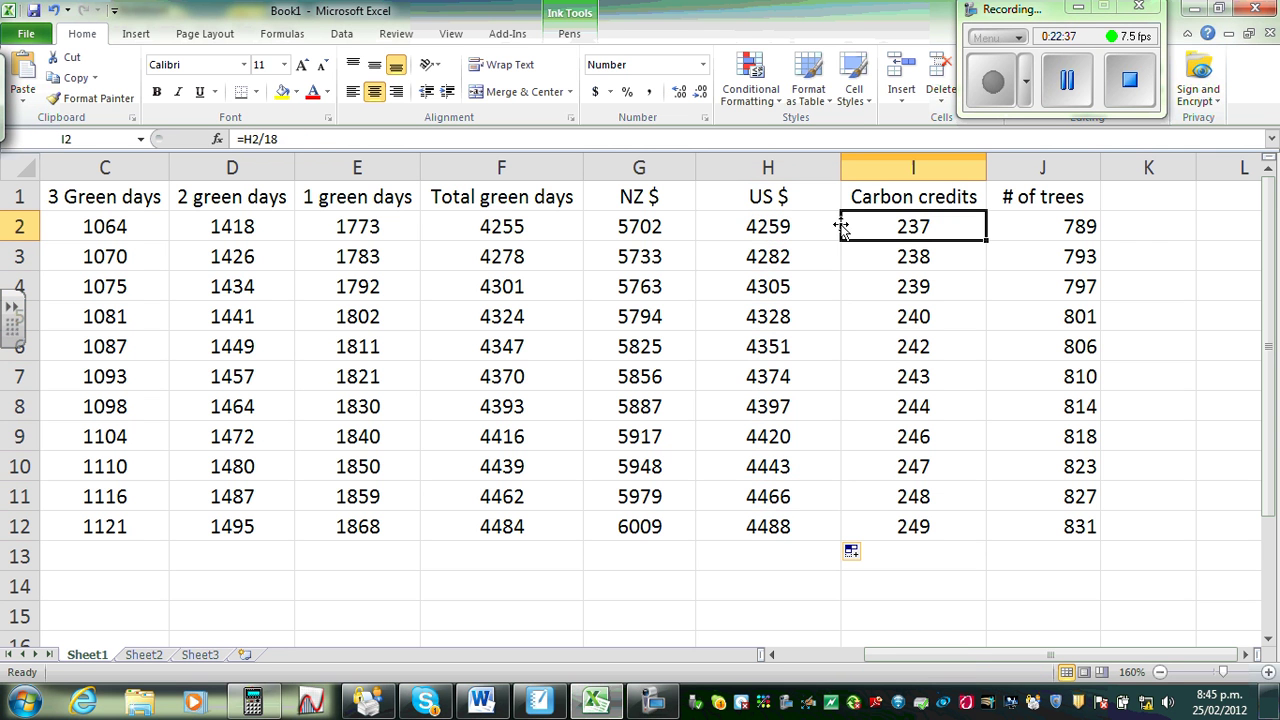
left_click(282, 139)
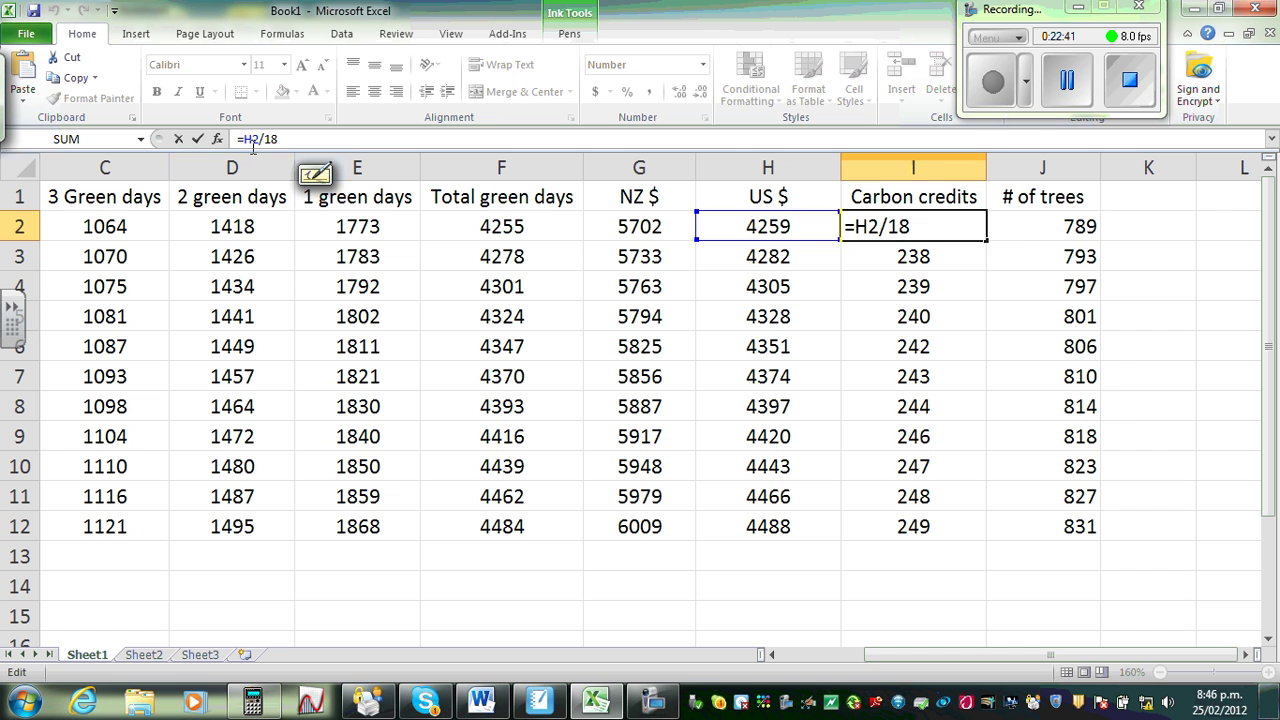
left_click(1212, 380)
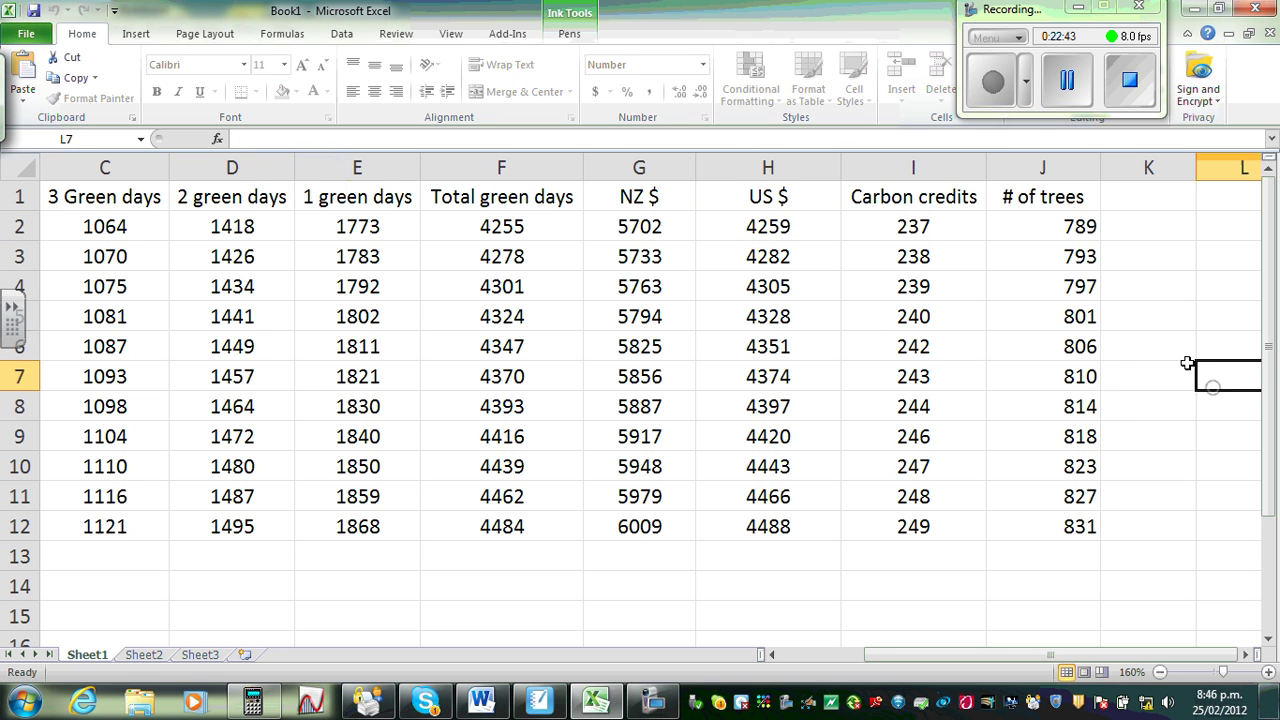
left_click(1070, 228)
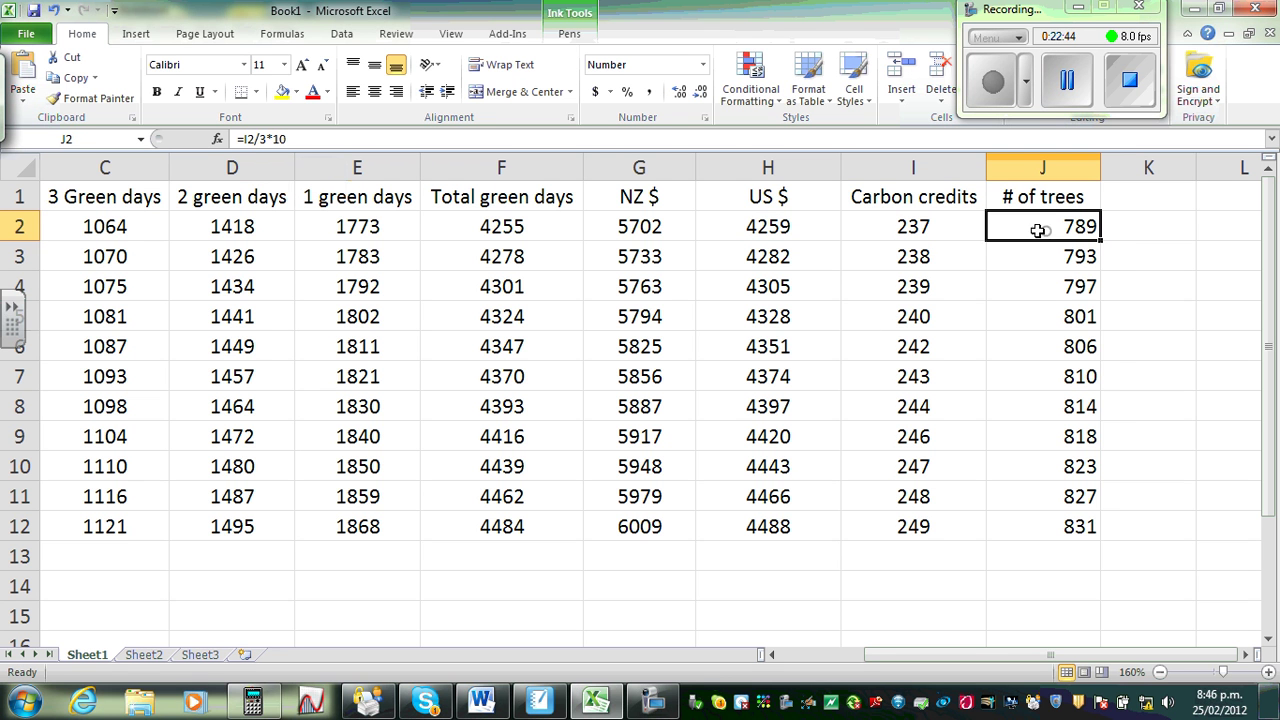
left_click(301, 138)
left_click(1172, 520)
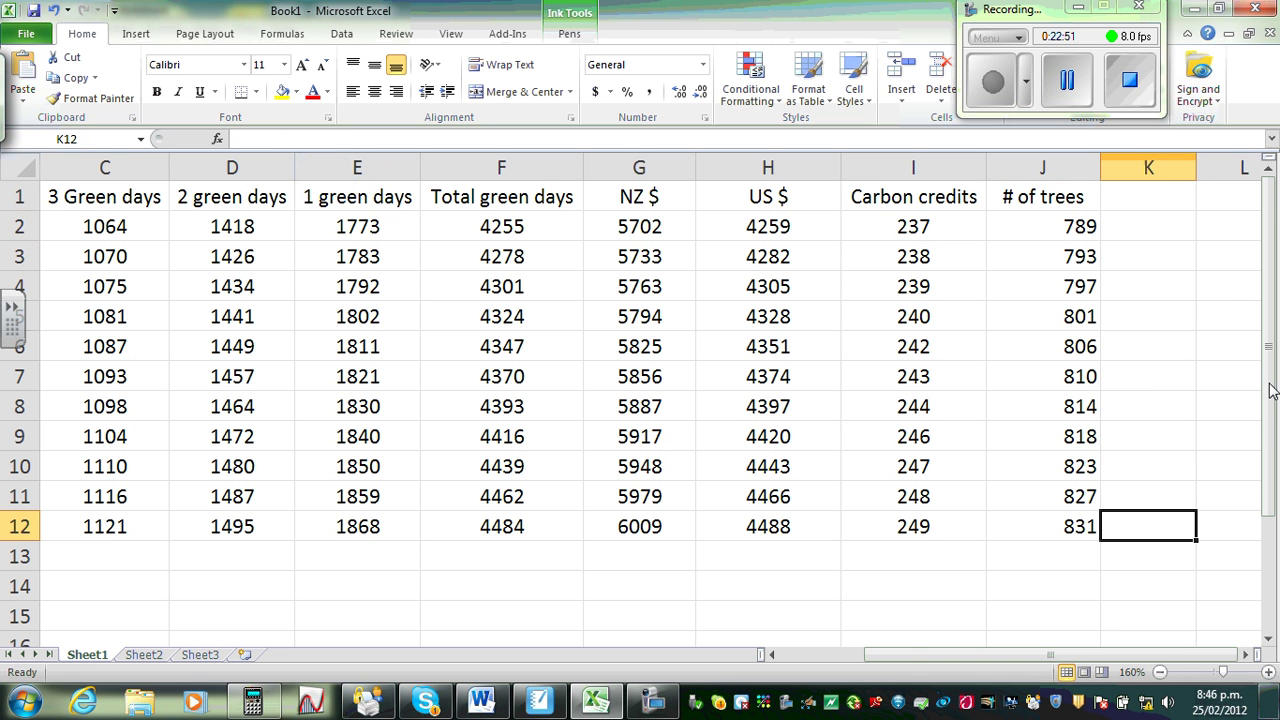
Review the 19000-attendee row across its columns from 2 green days through to # of trees.
left_click_drag(905, 655, 780, 675)
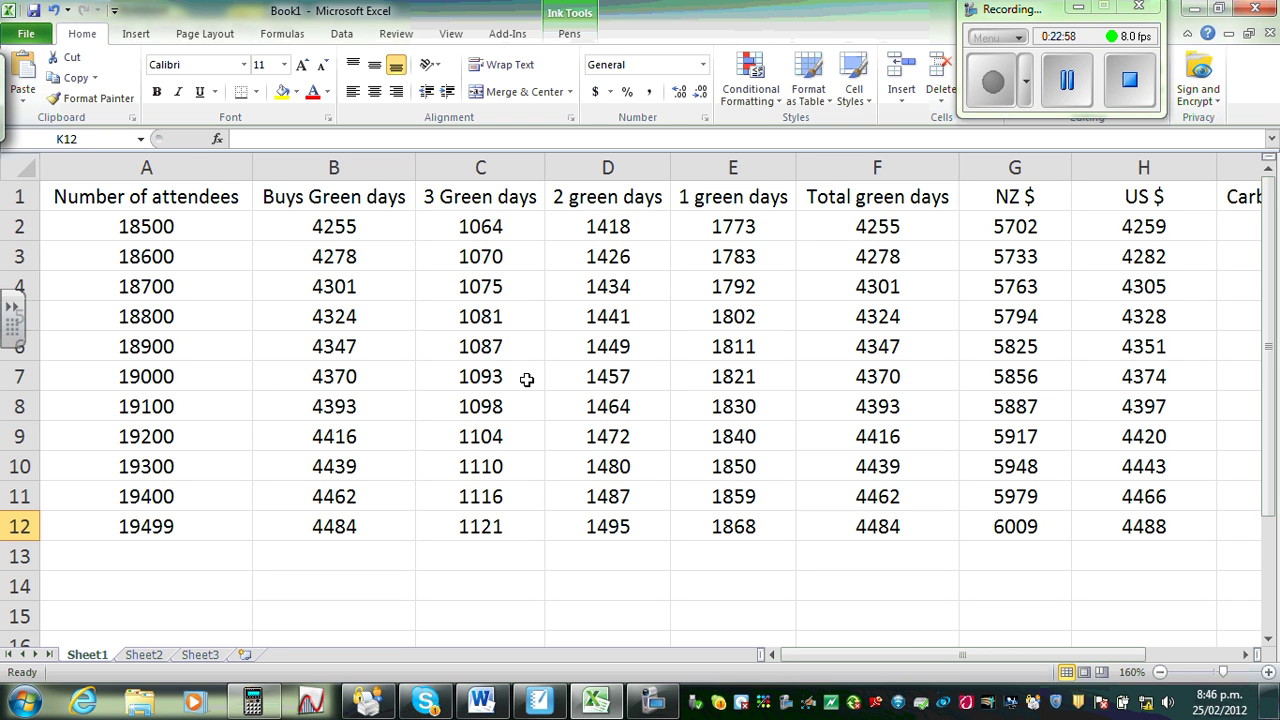
left_click(626, 377)
key("Right")
key("Right")
key("Right")
key("Right")
key("Right")
key("Right")
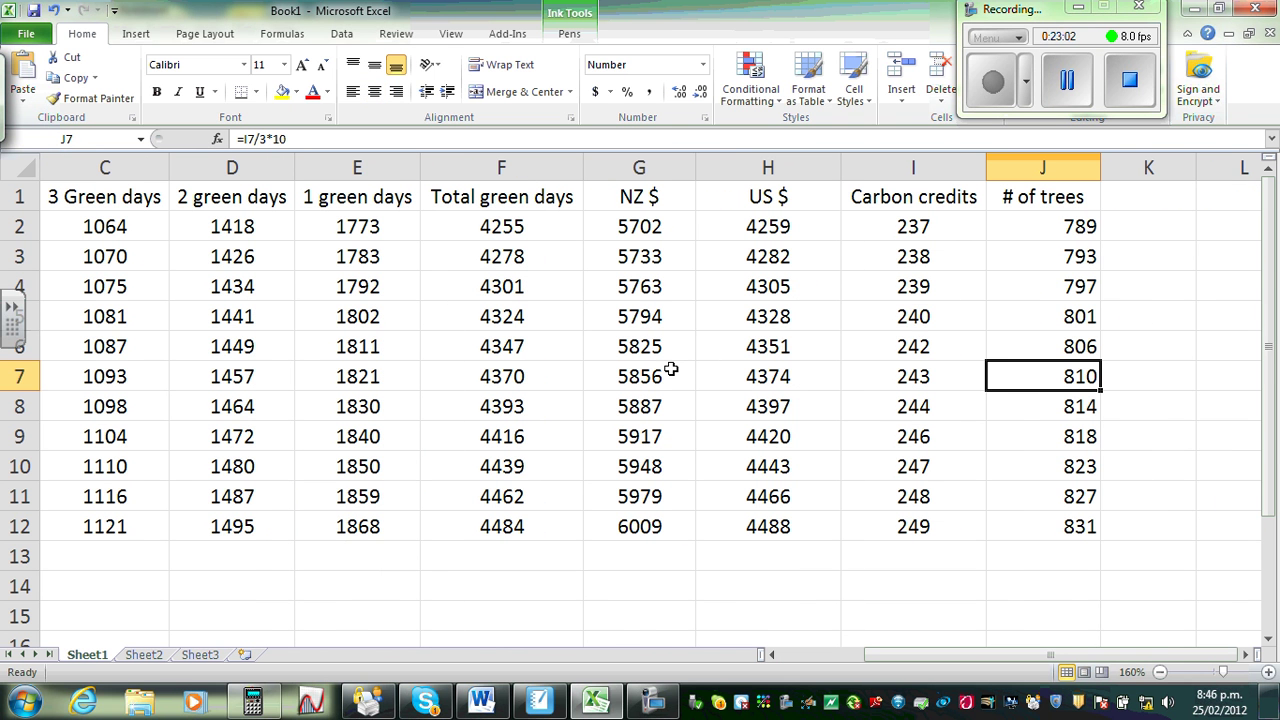
Switch to SMART Notebook and review the handwritten conversion from carbon credits to trees.
left_click(543, 703)
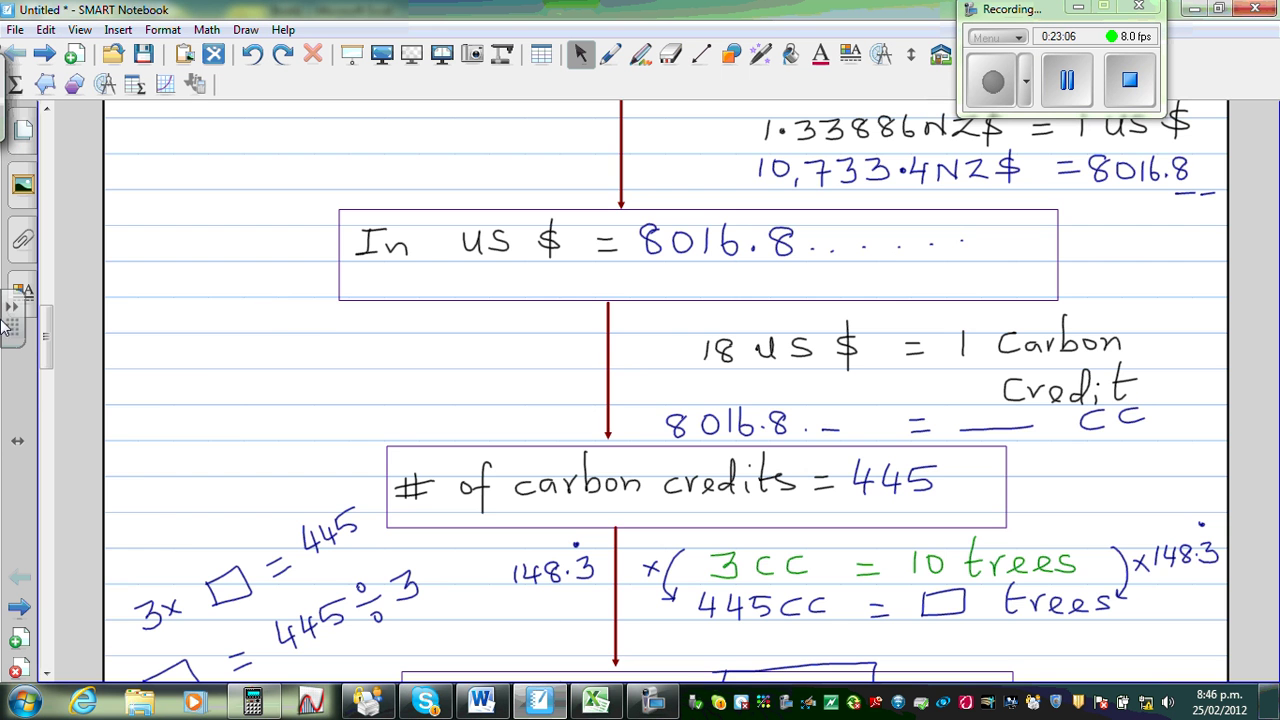
left_click_drag(52, 333, 54, 367)
Return to Excel and clear the # of trees cells J2 to J12.
left_click(596, 703)
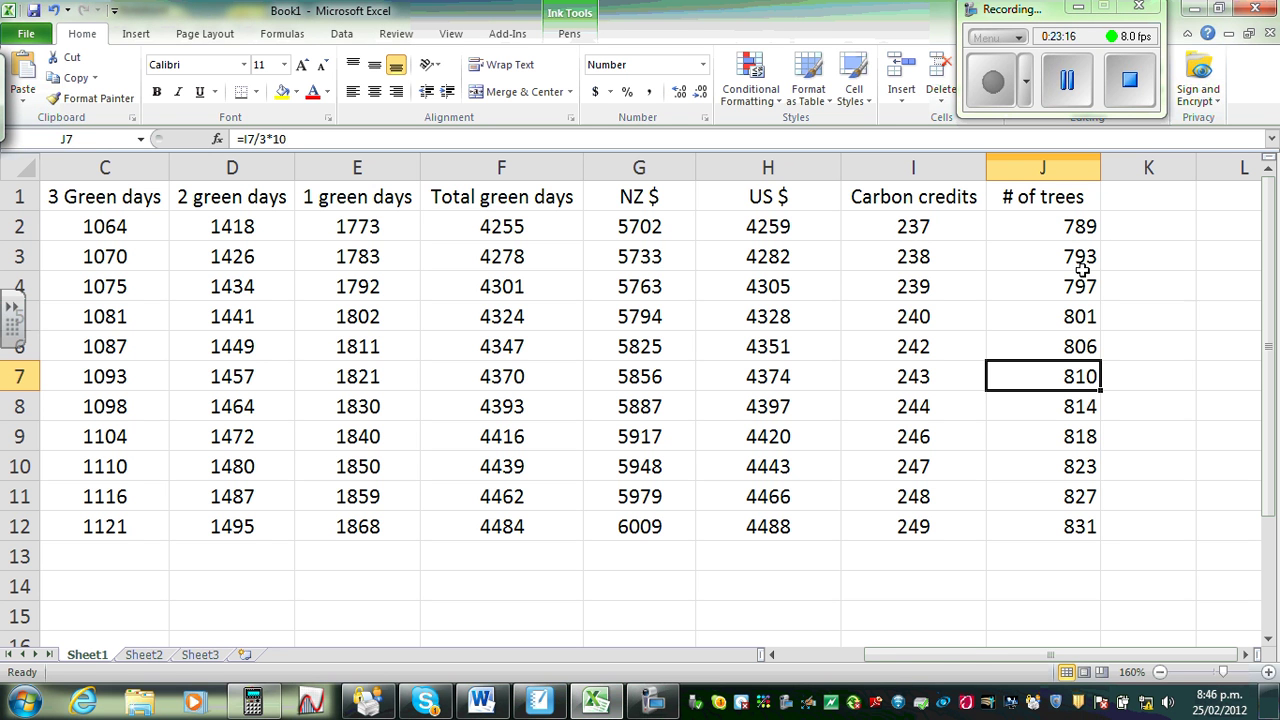
left_click_drag(1078, 226, 1082, 502)
key("Delete")
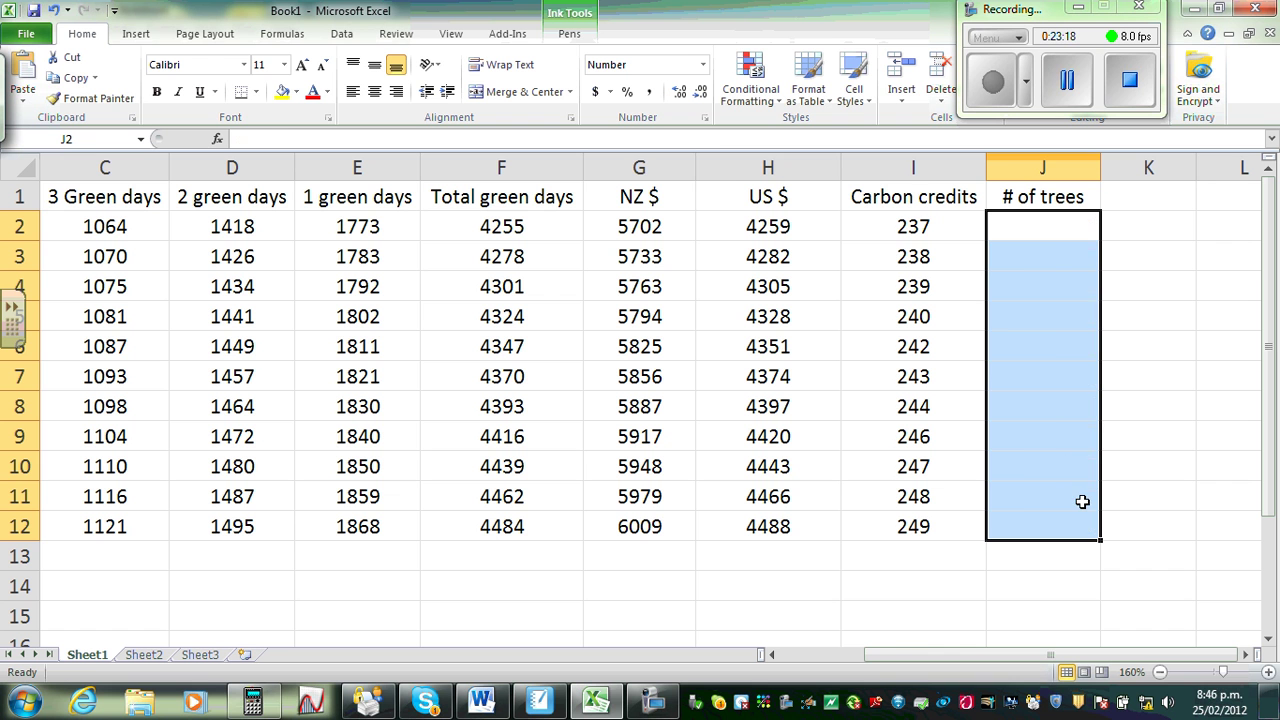
Check the carbon credits formula in I2, and trace the 19000-attendee row from the attendees column through to carbon credits.
left_click(870, 233)
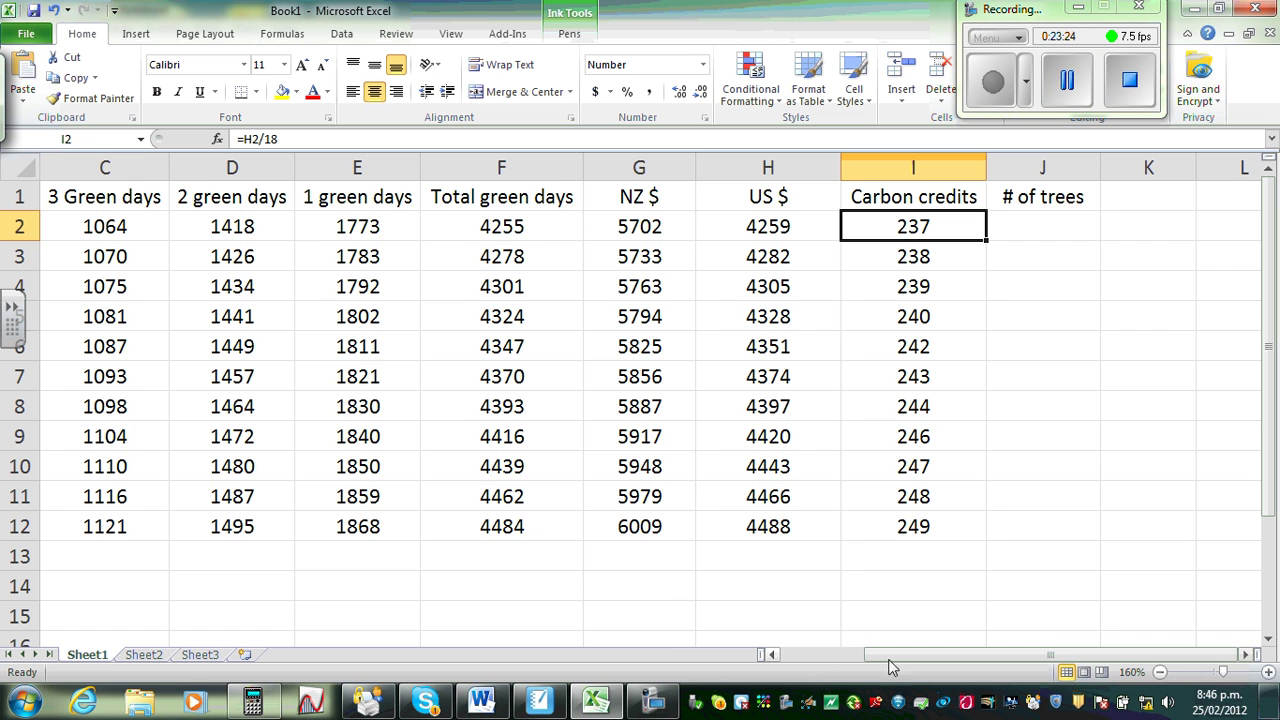
left_click_drag(888, 659, 823, 658)
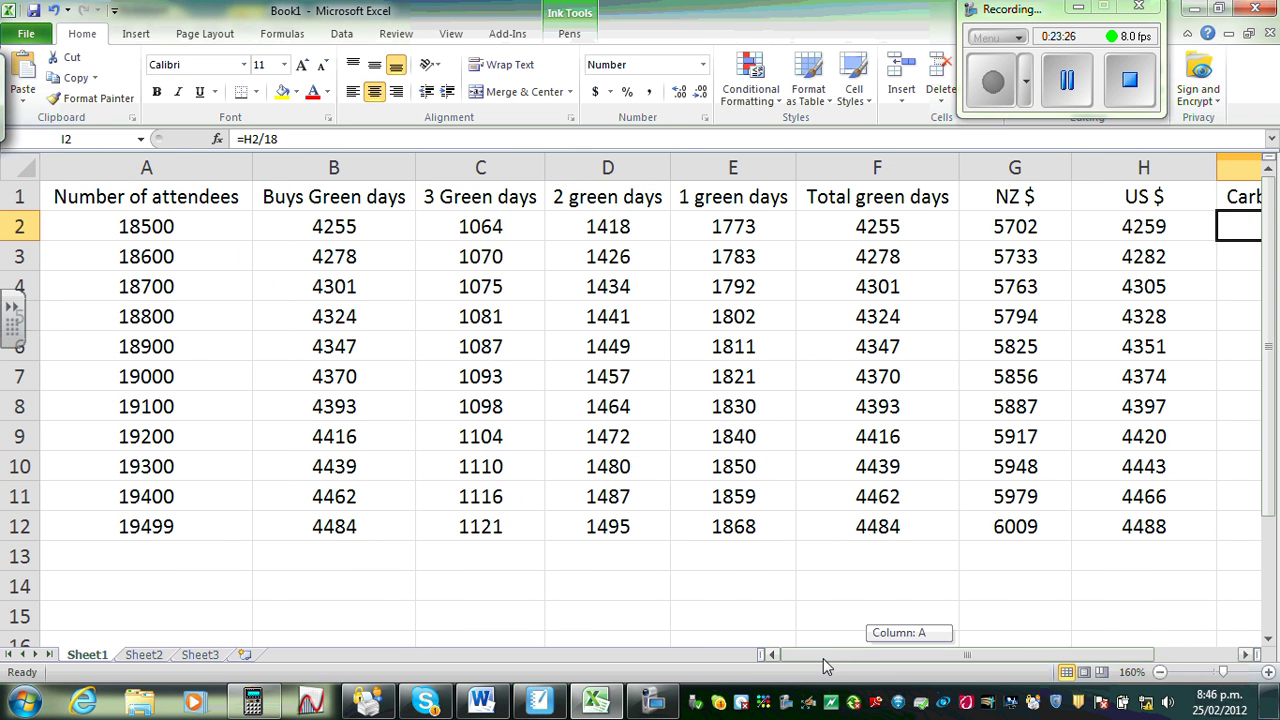
left_click(228, 368)
key("Right")
key("Right")
key("Right")
key("Right")
key("Right")
key("Right")
key("Right")
key("Right")
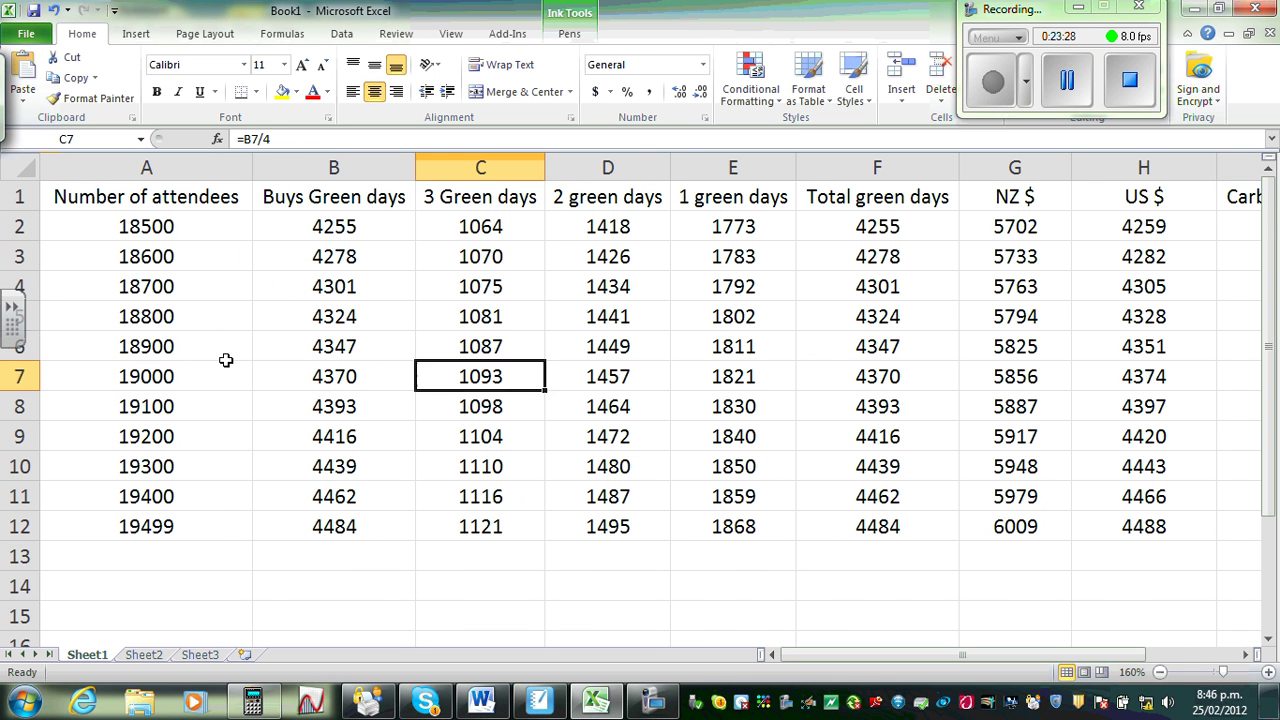